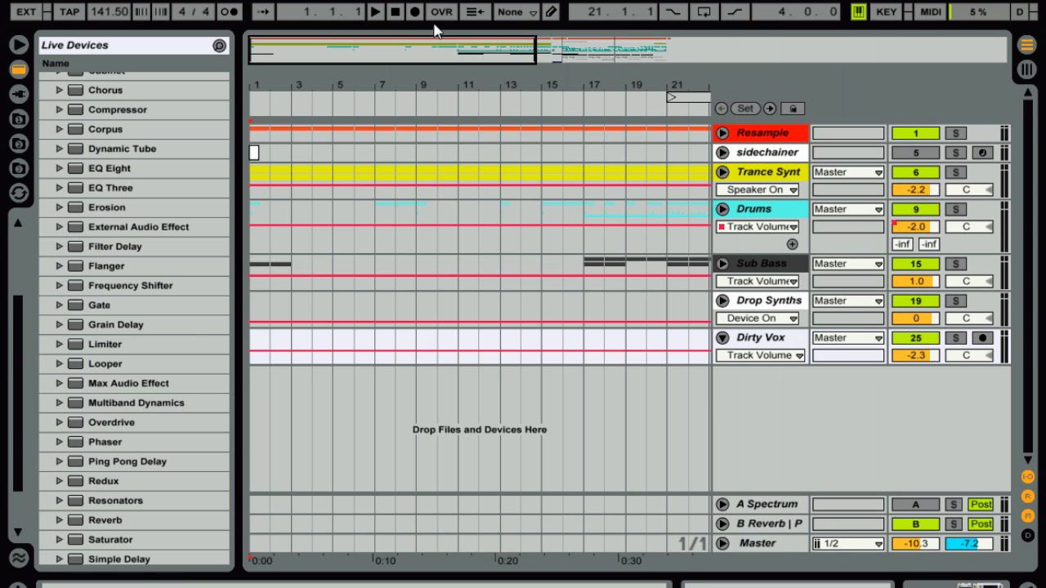
- Play the arrangement from the beginning with the full song in view
drag(413, 52, 412, 32)
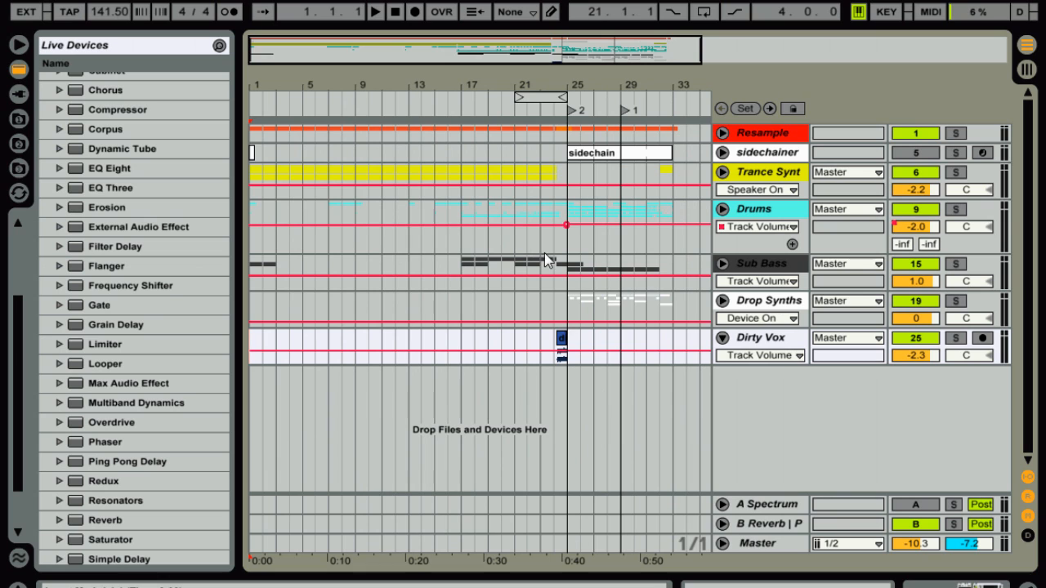
drag(569, 270, 671, 262)
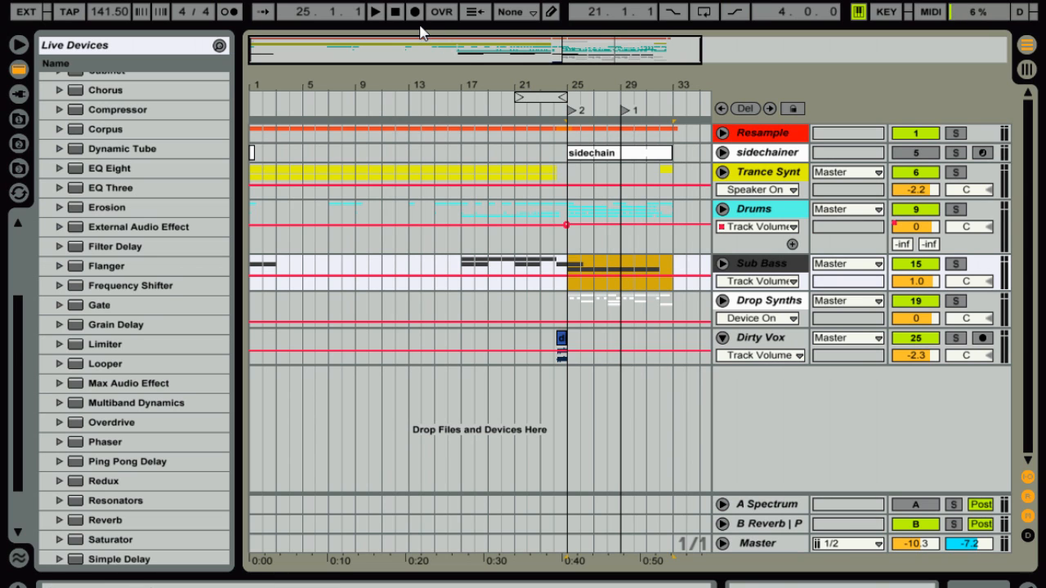
click(396, 14)
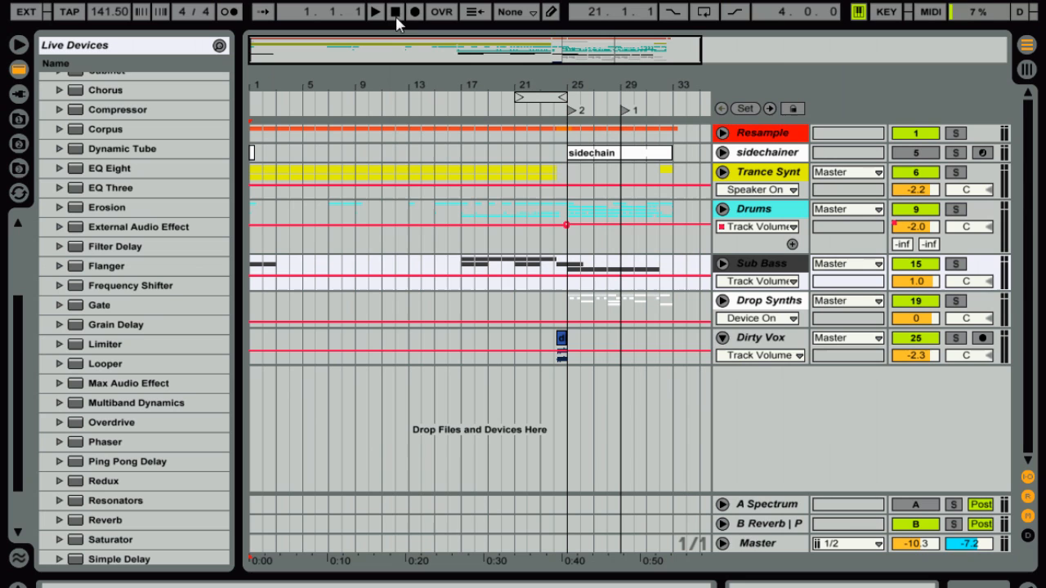
click(376, 11)
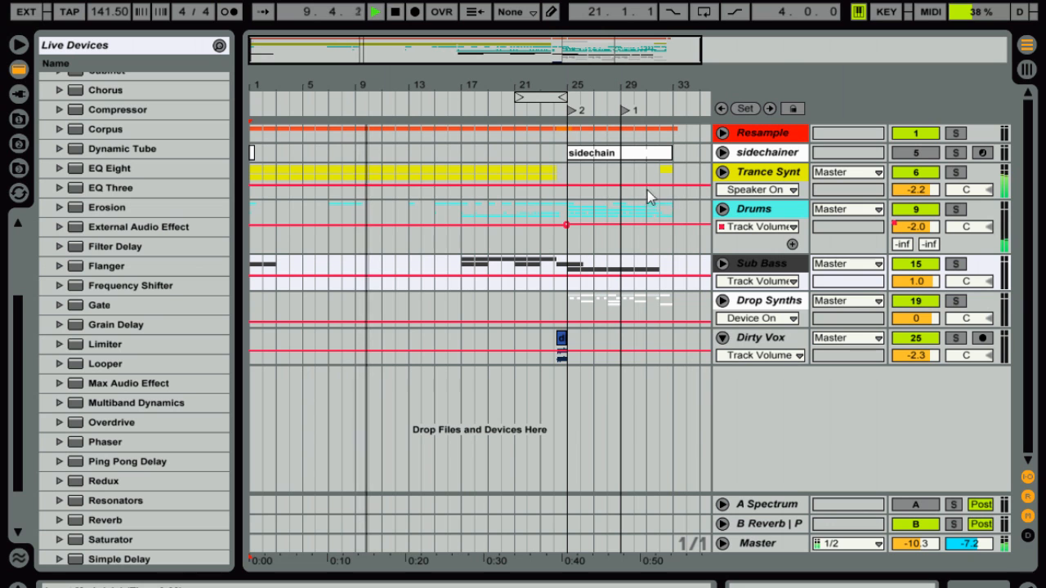
- Unfold and refold the Trance Synth, Drums and Sub Bass groups to examine their tracks during playback
click(722, 172)
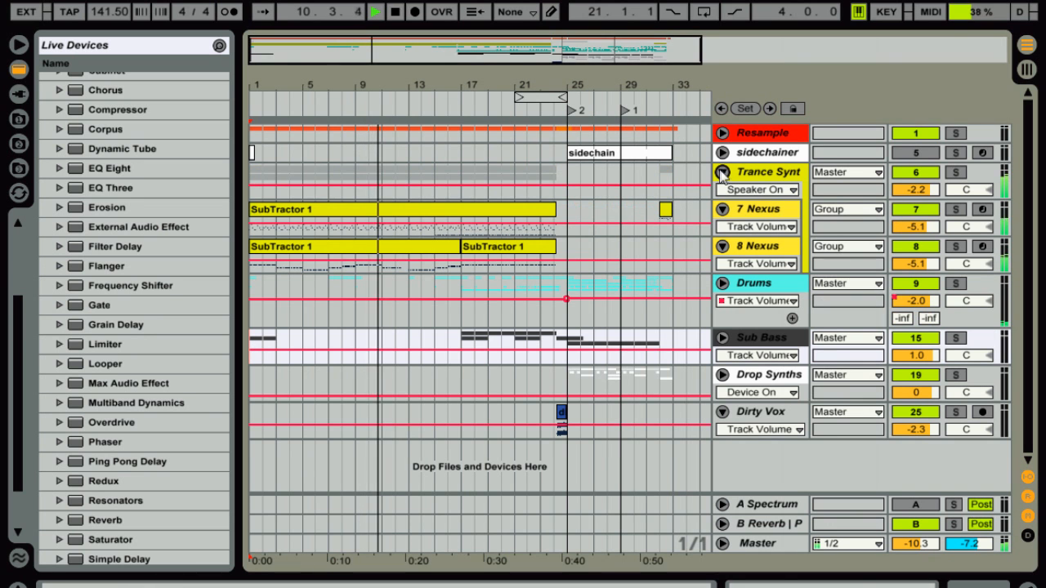
click(722, 172)
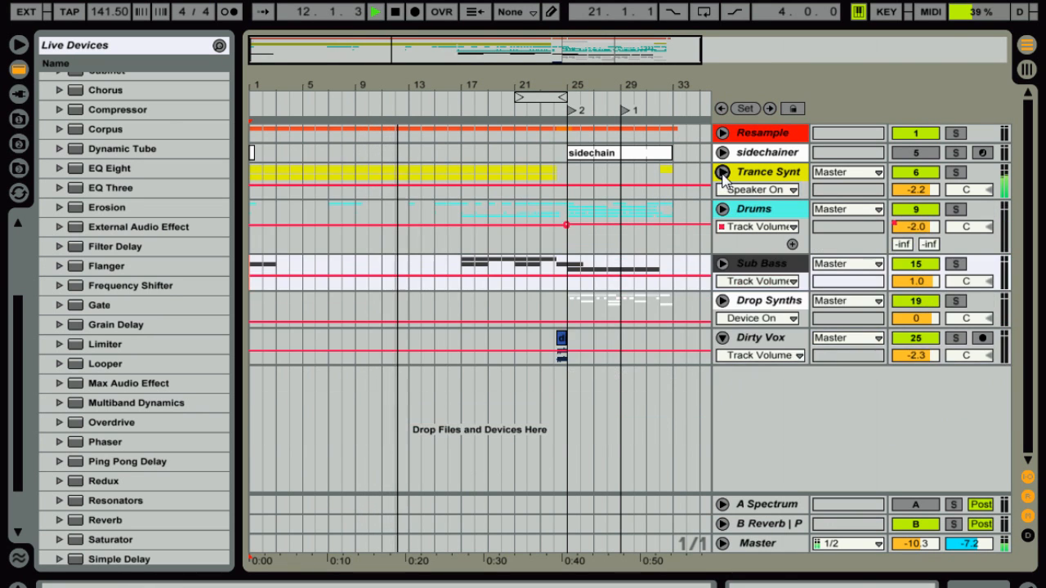
click(723, 210)
click(723, 210)
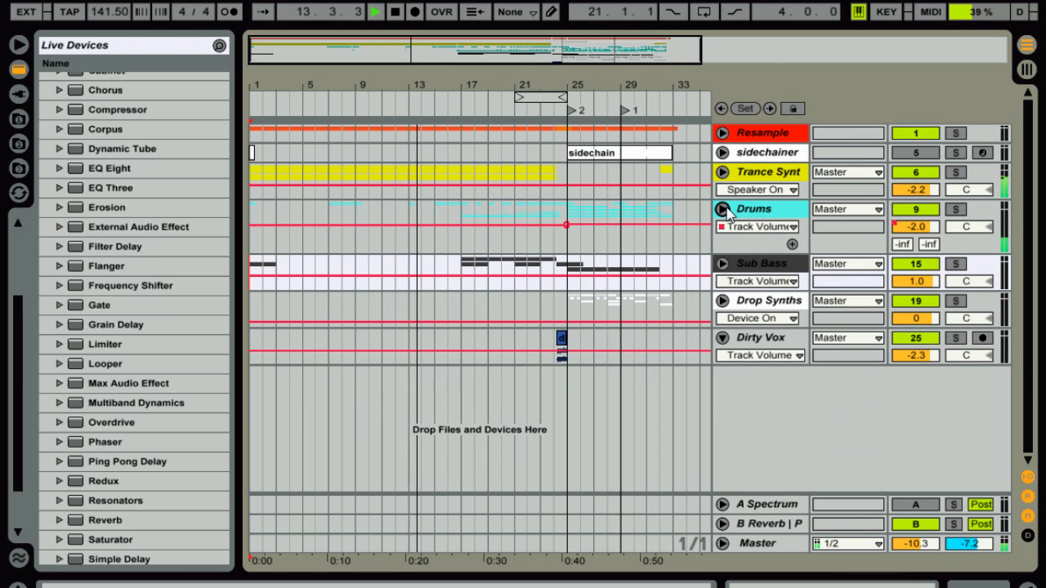
click(722, 263)
click(722, 263)
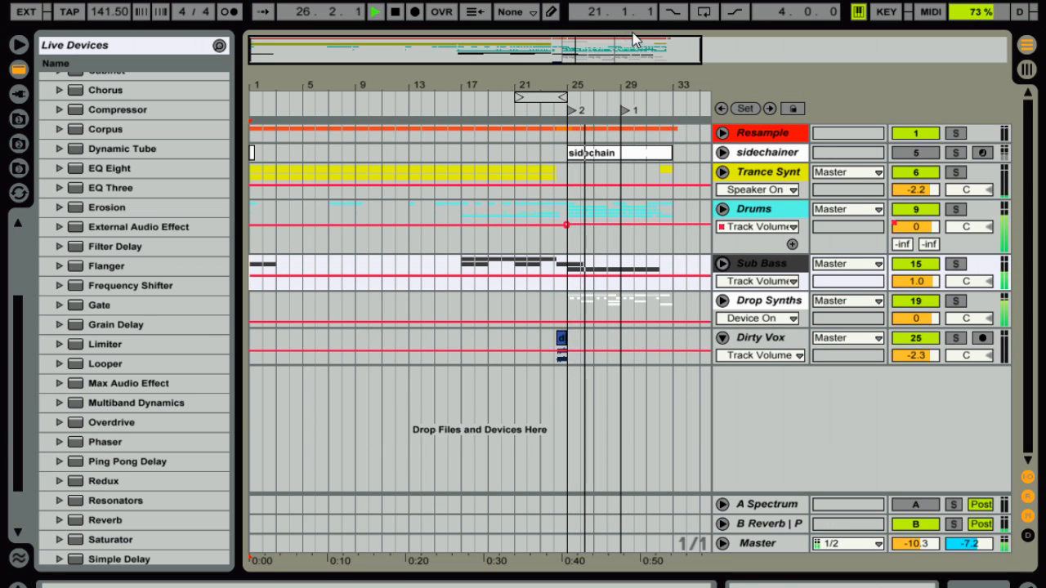
- Unfold the Drop Synths group and reduce the reese track's height with the drop section in view
mouse_move(644, 49)
mouse_down()
mouse_move(668, 49)
mouse_move(645, 42)
mouse_up()
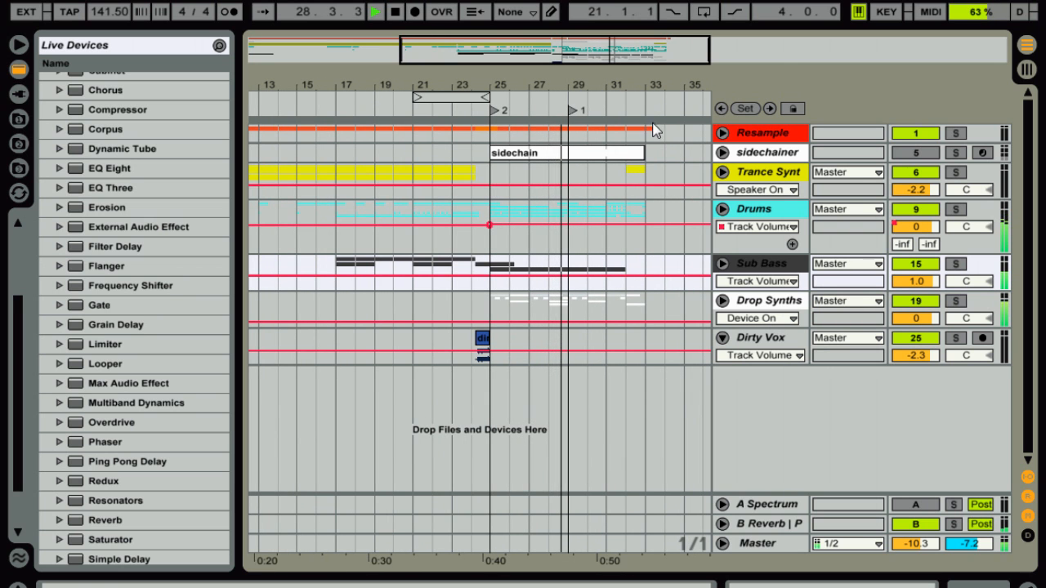
click(722, 301)
scroll(748, 424, down, 2)
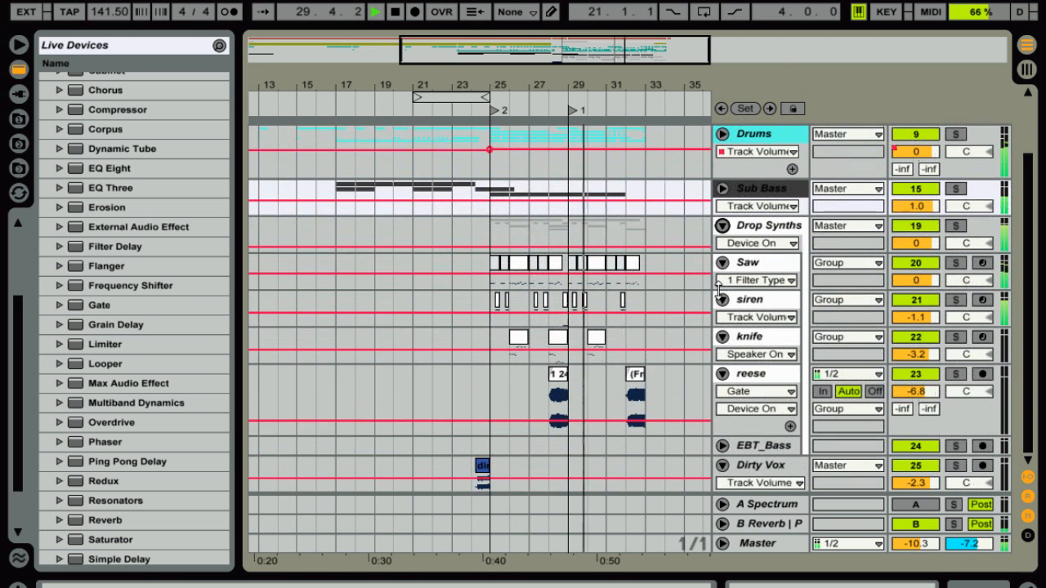
drag(744, 434, 745, 415)
drag(652, 38, 640, 47)
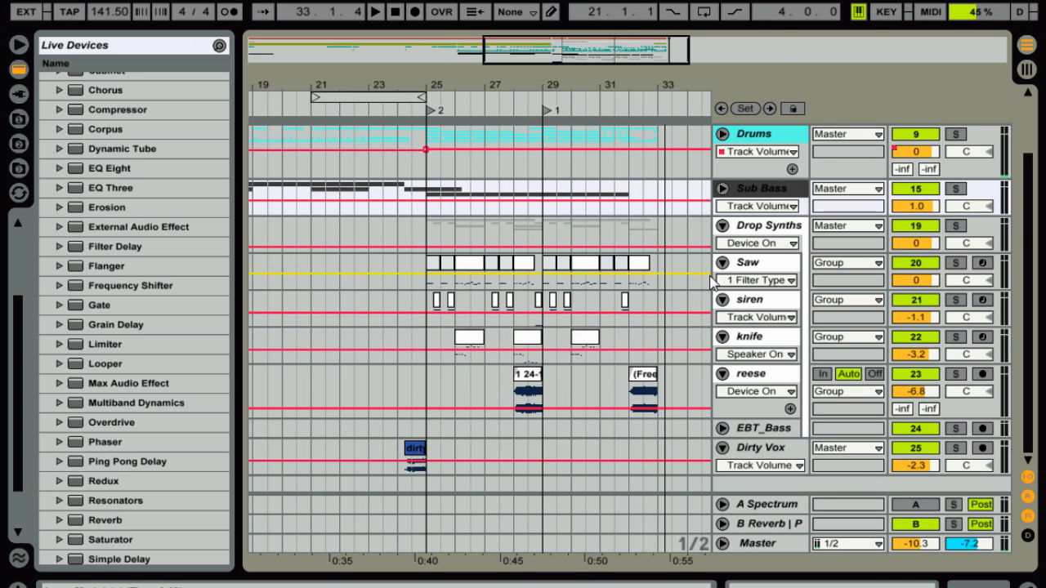
- Solo the Drop Synths group and play it from bar 25 for about two bars
click(984, 231)
click(958, 227)
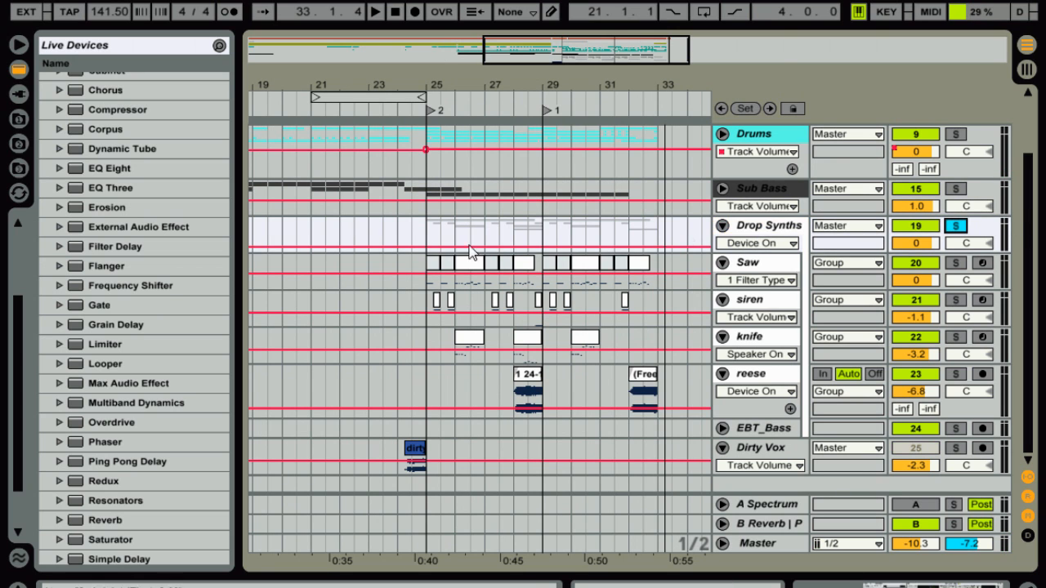
key(space)
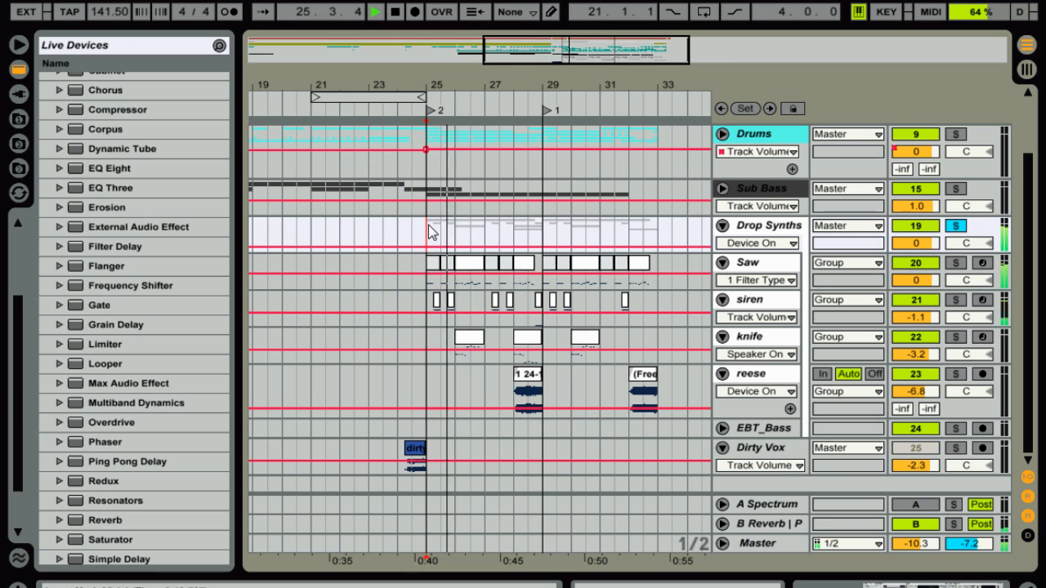
key(space)
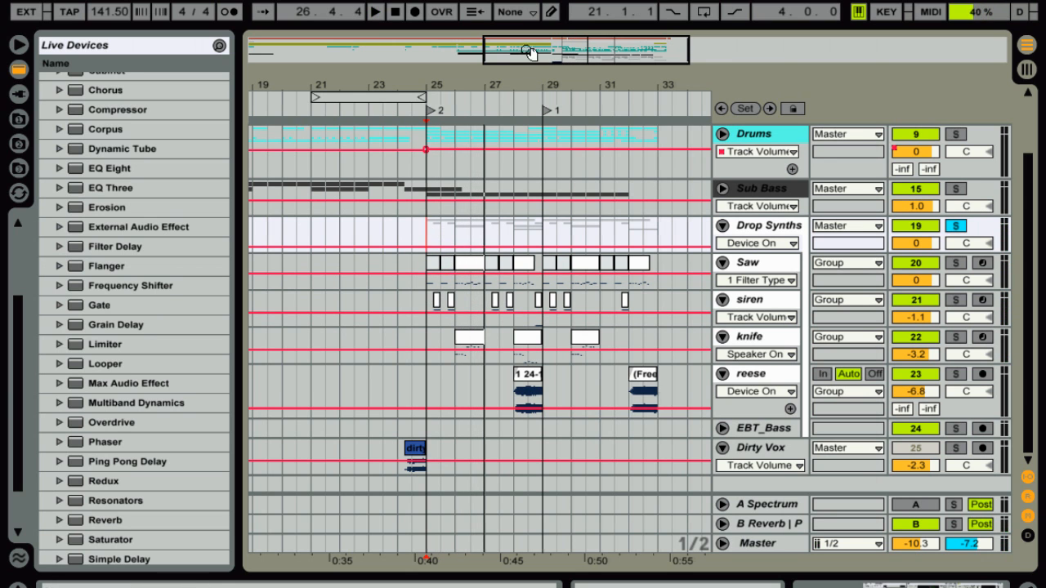
- Select the first Saw clip at bar 25 and examine the clip layout of the Drop Synths tracks up to bar 29
drag(529, 53, 546, 112)
click(530, 266)
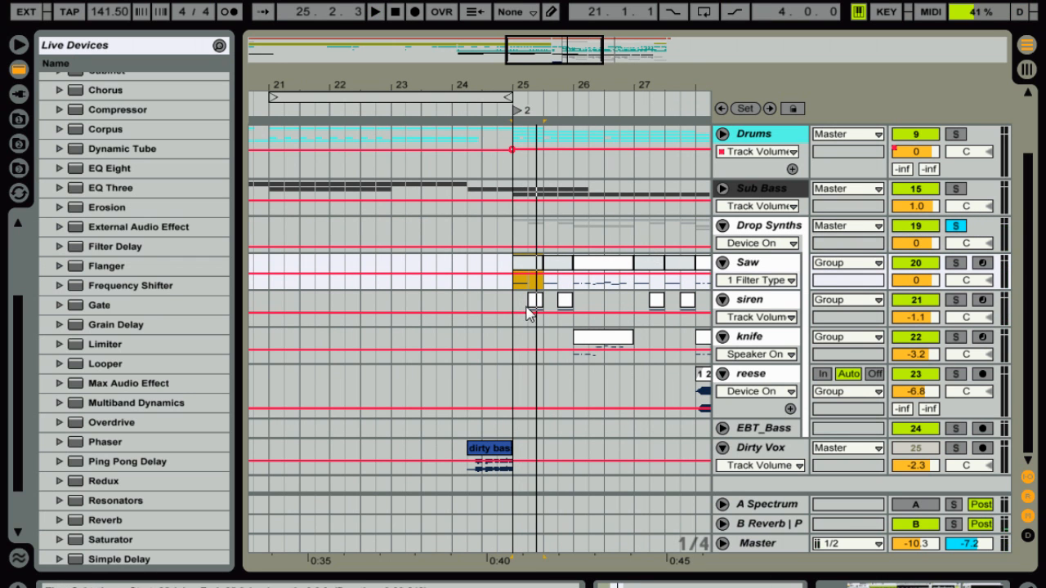
scroll(673, 265, up, 3)
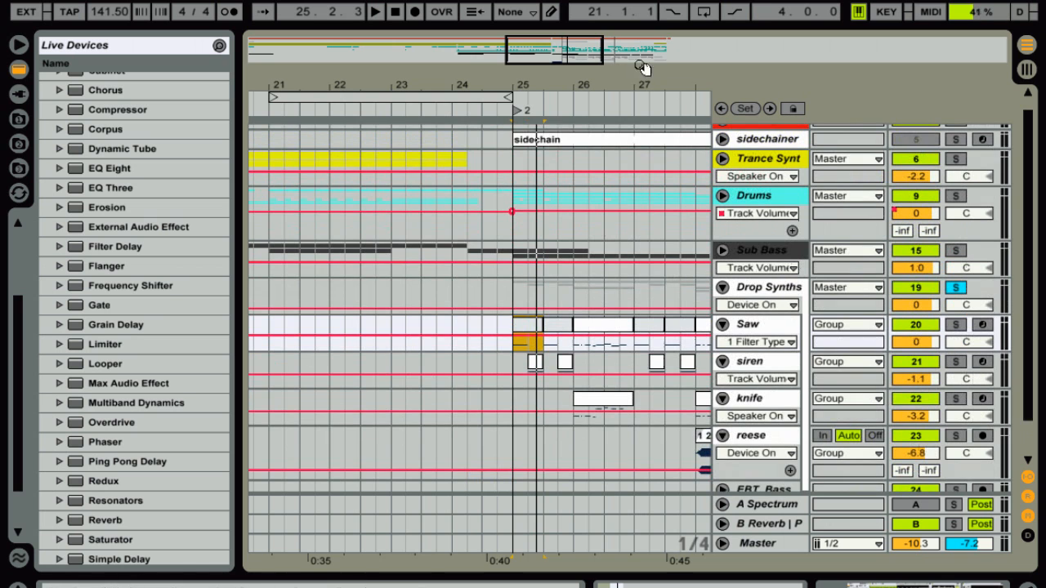
scroll(638, 335, right, 3)
scroll(675, 438, down, 1)
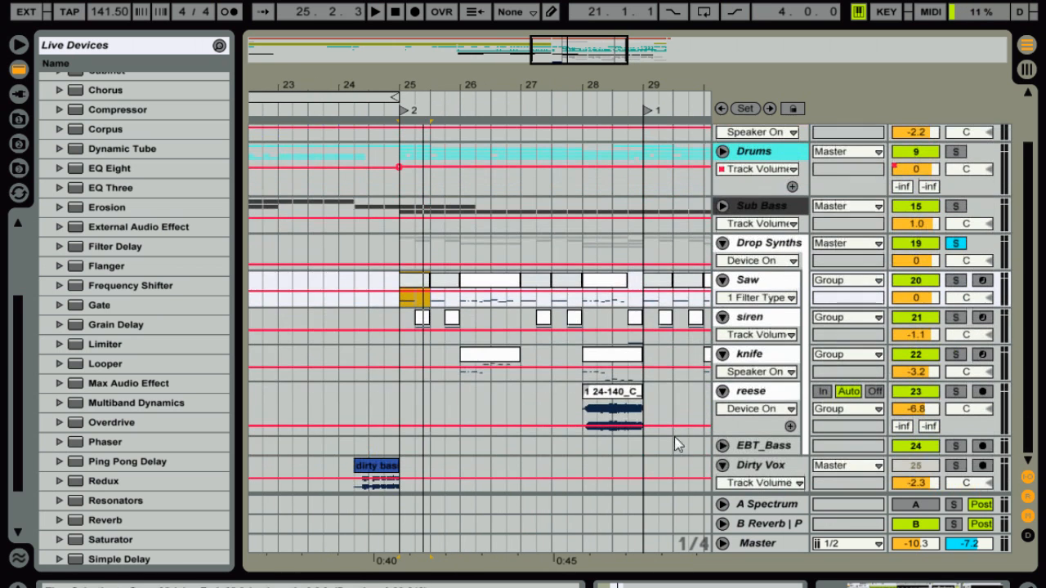
- Inspect the Gate device on the reese track, hide the device view and reduce the track's height
click(751, 395)
drag(592, 52, 640, 55)
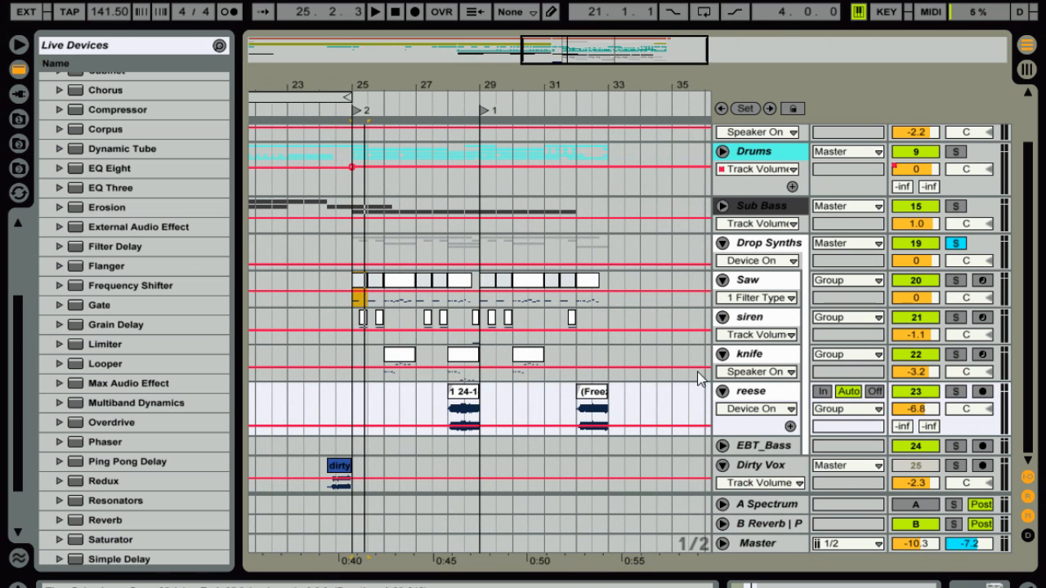
double_click(758, 393)
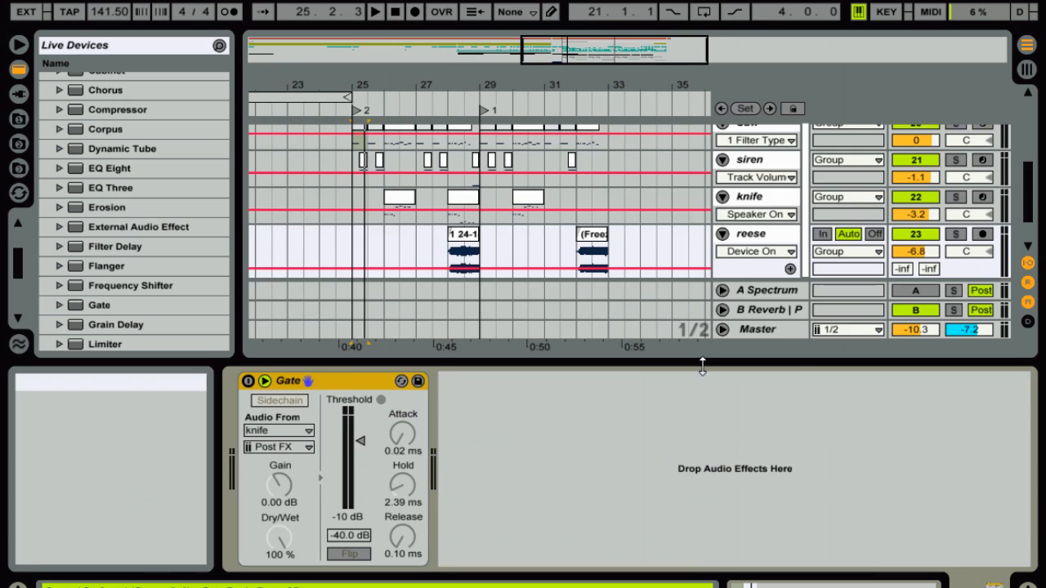
drag(702, 368, 690, 578)
drag(754, 430, 760, 413)
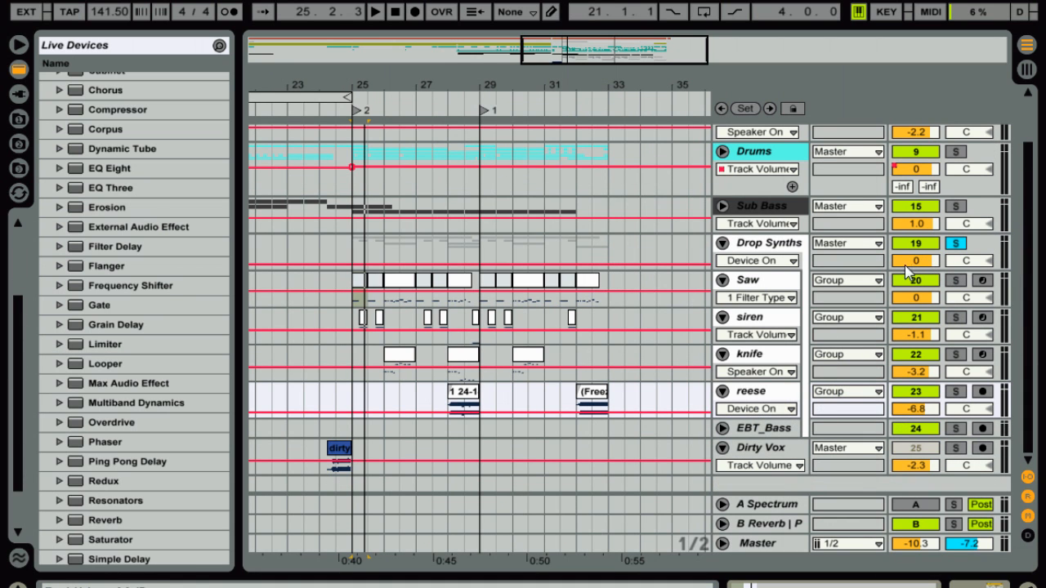
- Unsolo and fold the Drop Synths group, and set the playback start to bar 25
click(956, 243)
click(722, 244)
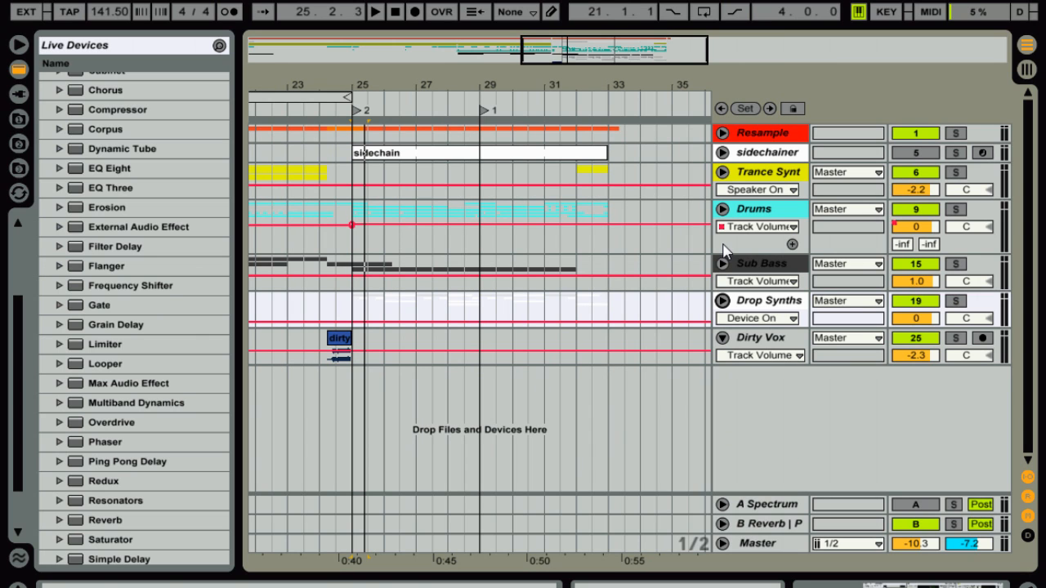
click(354, 272)
- Solo the Drop Synths group again and unfold its tracks
click(767, 306)
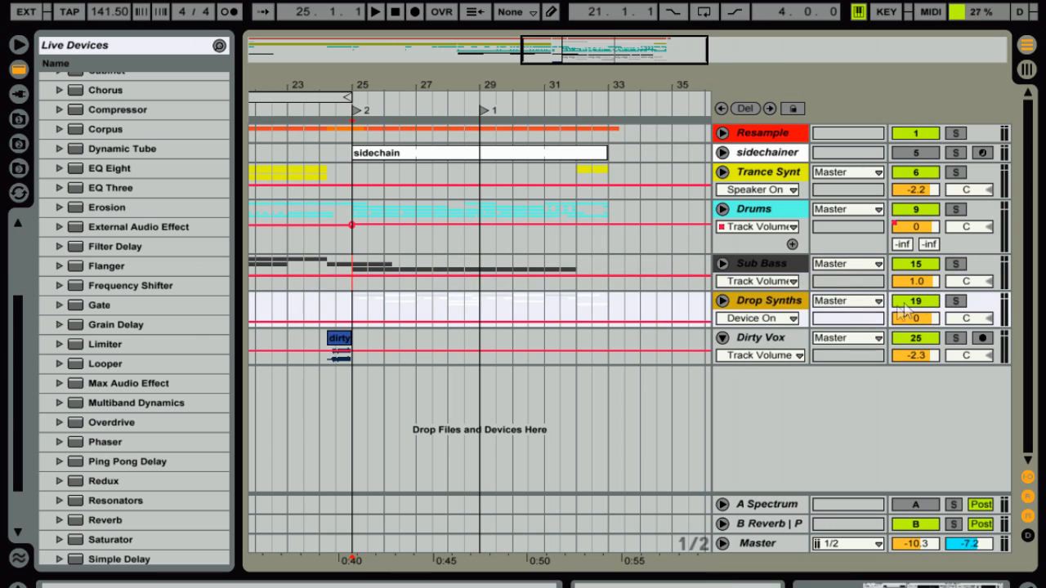
click(954, 302)
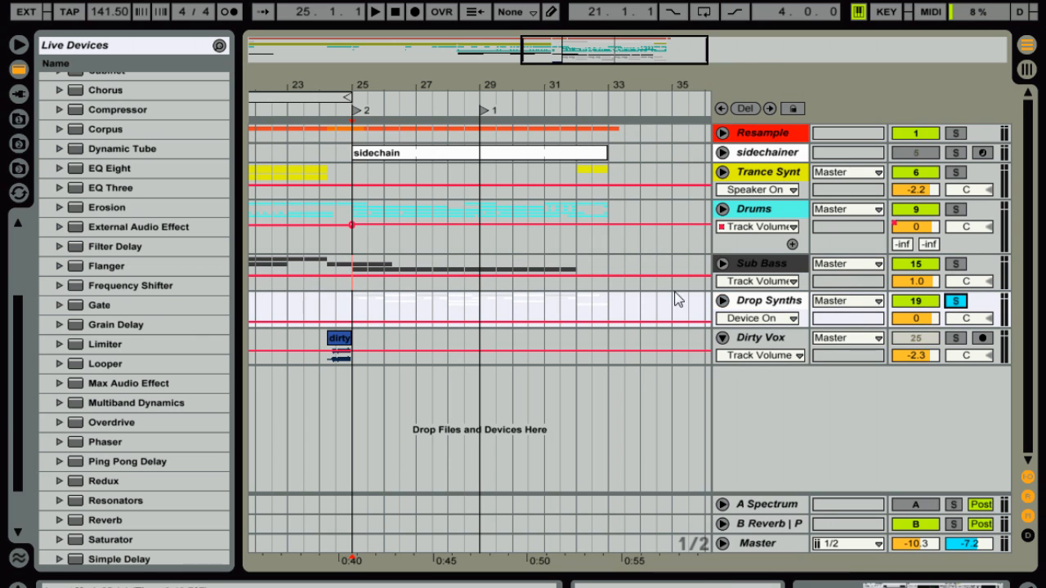
click(722, 300)
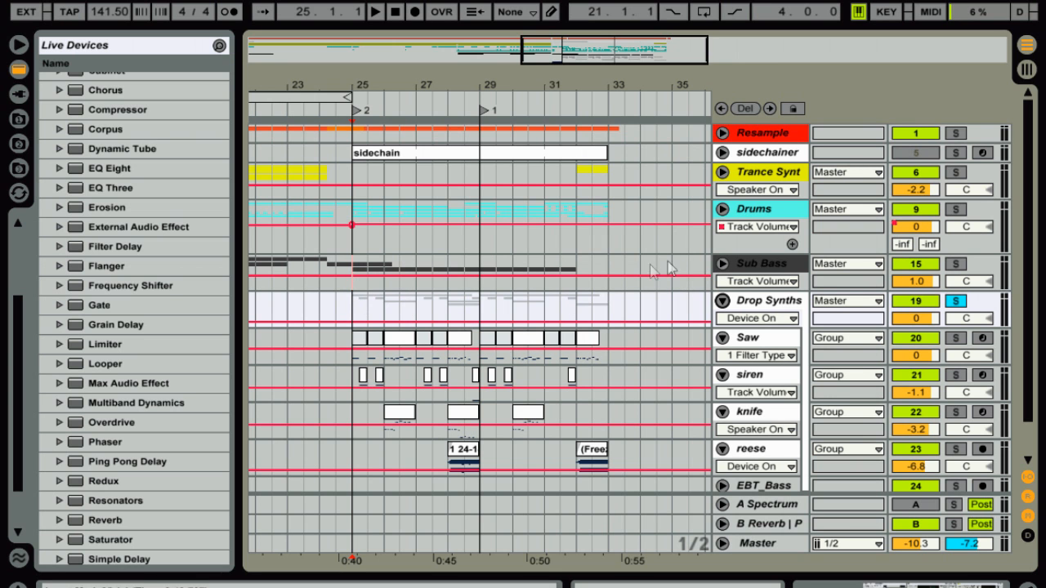
- Unfold the Sub Bass group and show the Operator instrument in the device chain of its Sub Bass track
click(722, 264)
scroll(724, 270, down, 1)
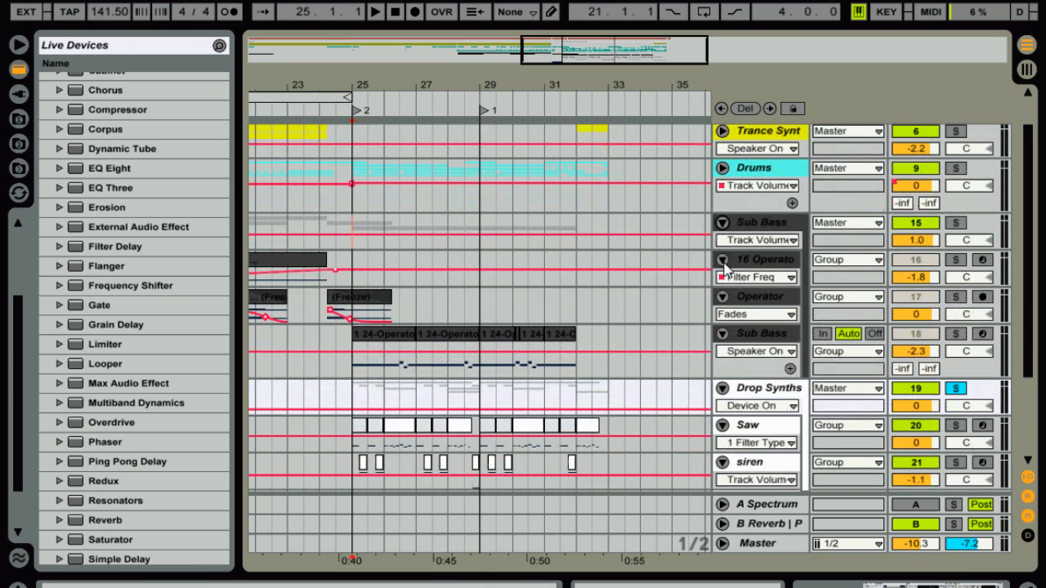
click(764, 337)
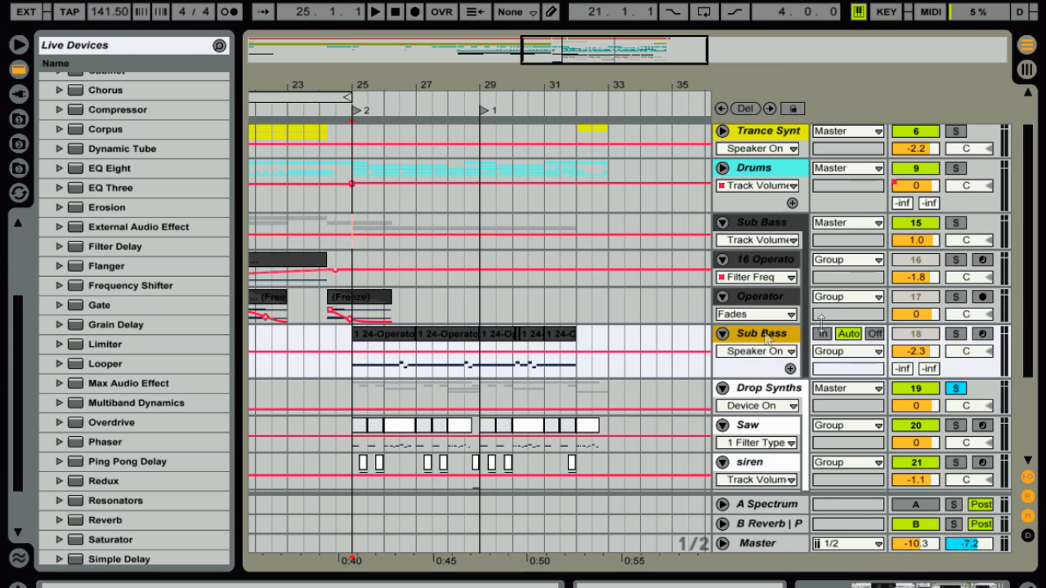
double_click(759, 333)
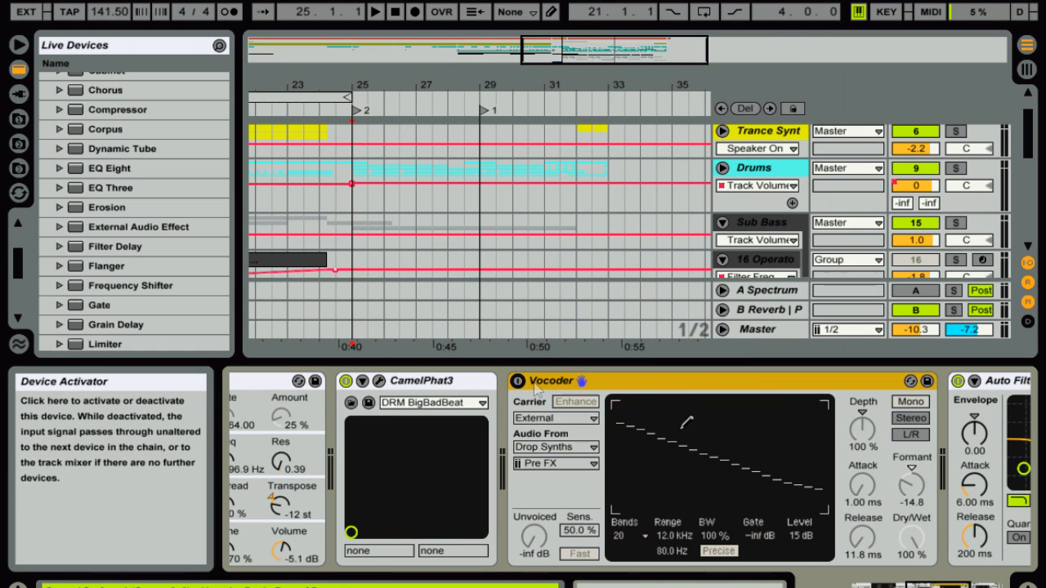
drag(939, 586, 801, 576)
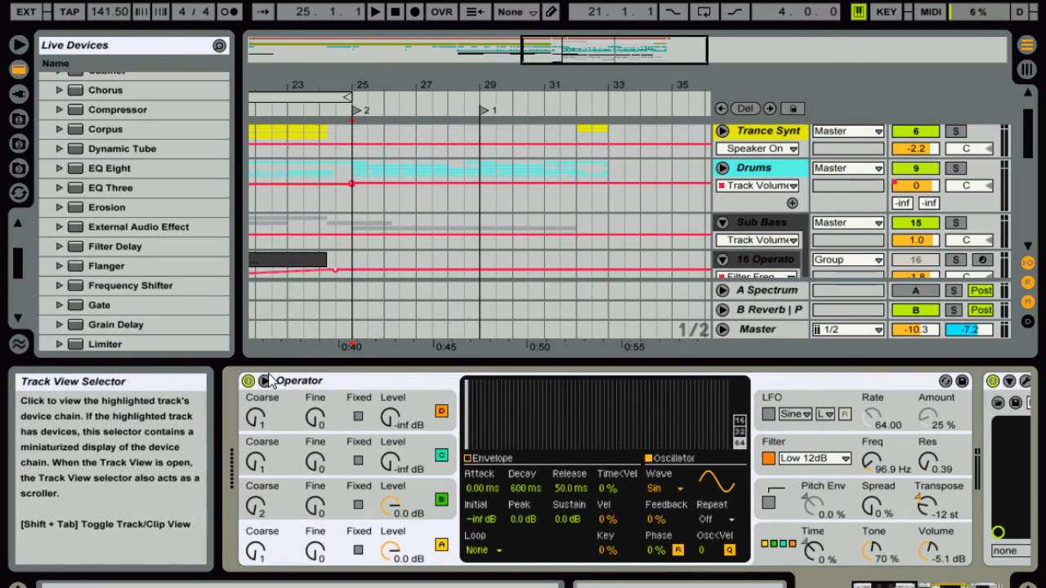
- Solo the Sub Bass track and play its first clip from bar 25 to bar 27
scroll(760, 237, down, 3)
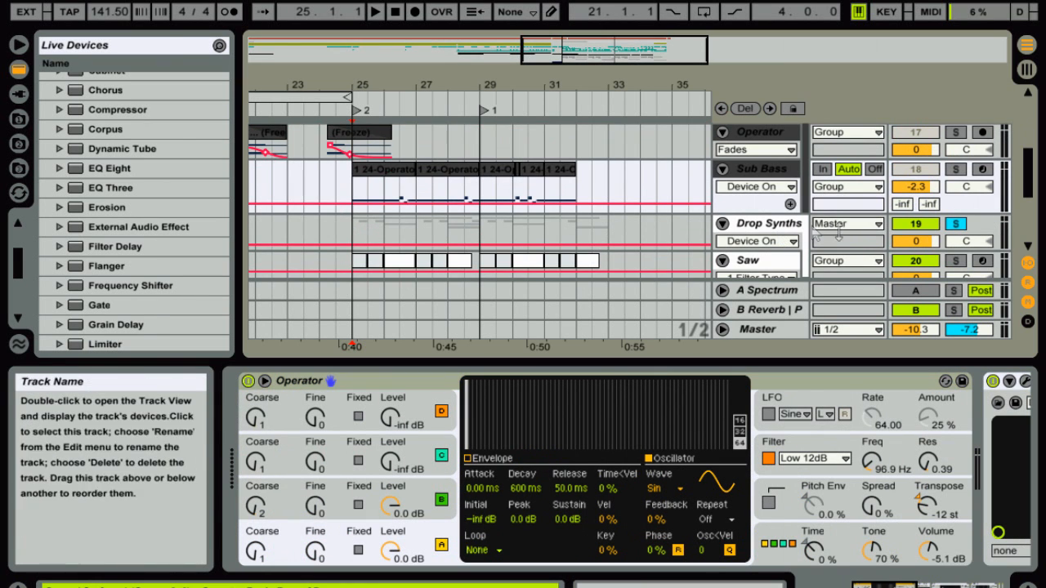
click(372, 176)
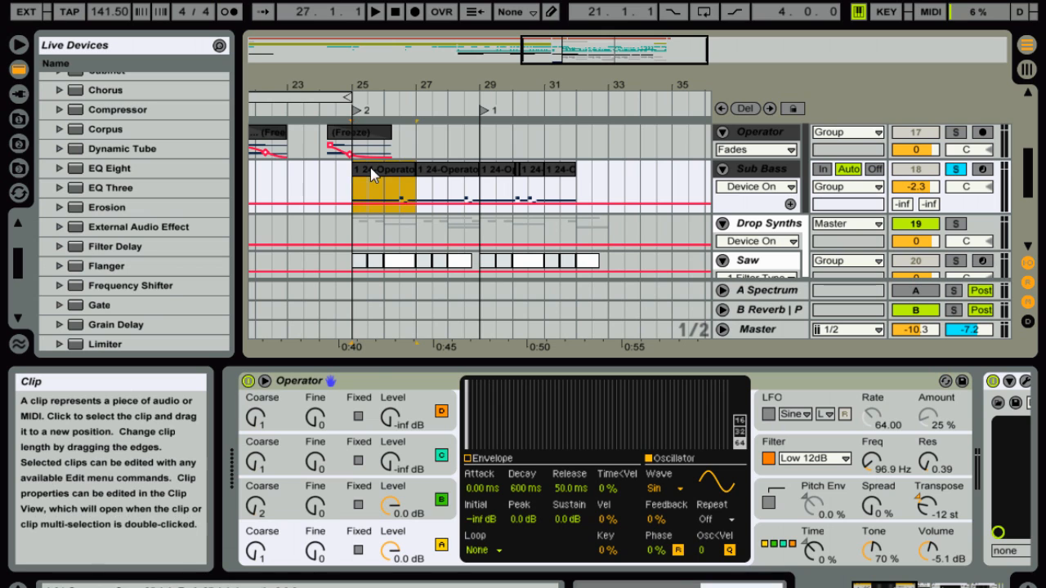
key(space)
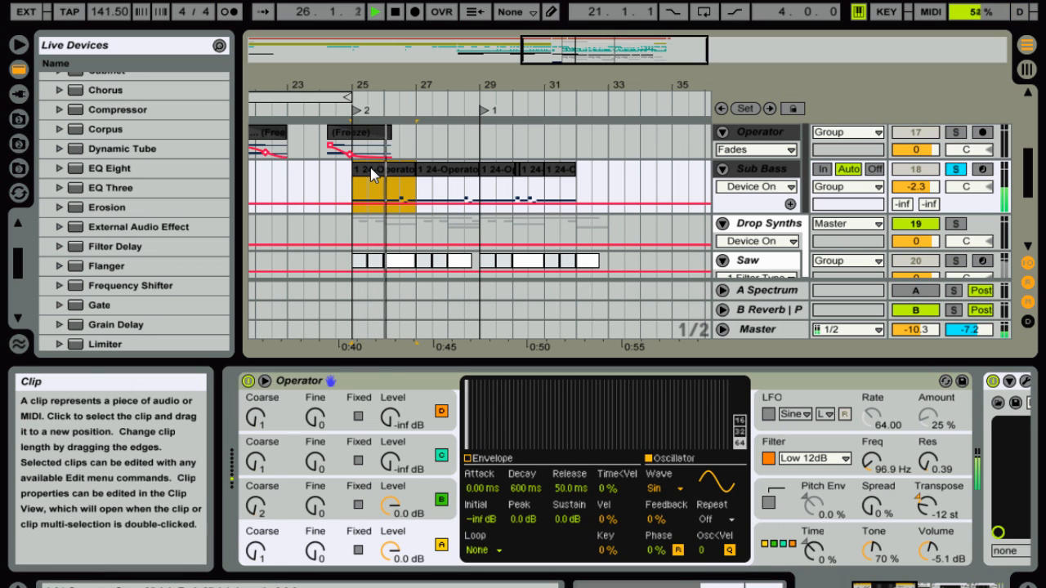
key(space)
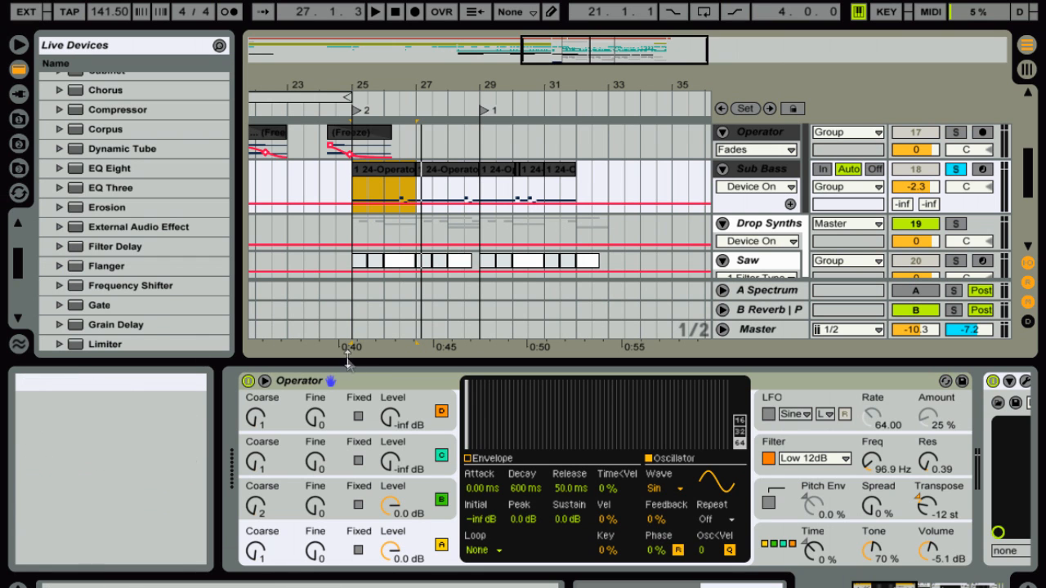
- Hide and reopen the Sub Bass track's device chain, and play the soloed track from bar 25
drag(330, 464, 326, 531)
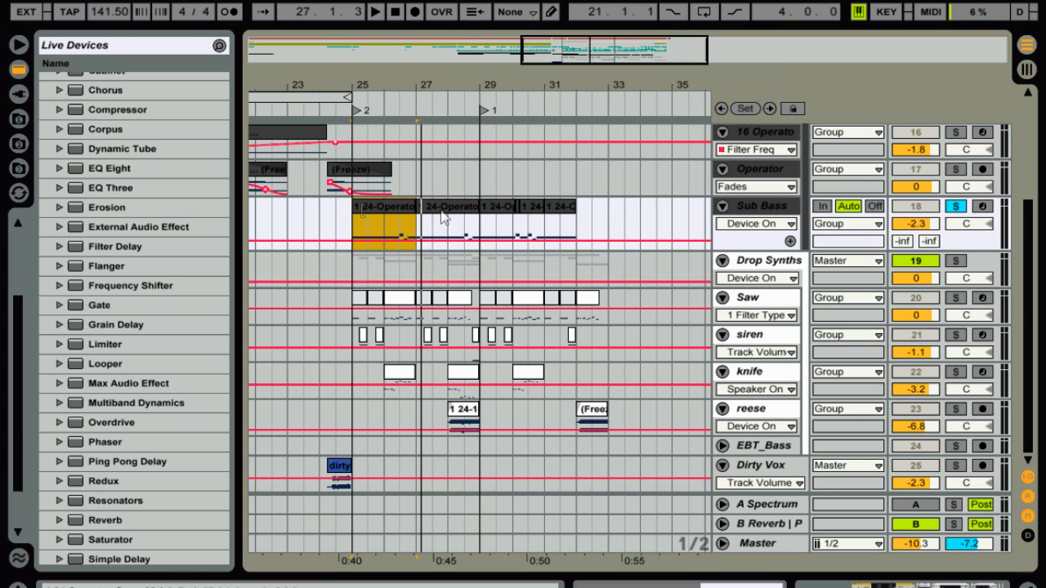
double_click(754, 221)
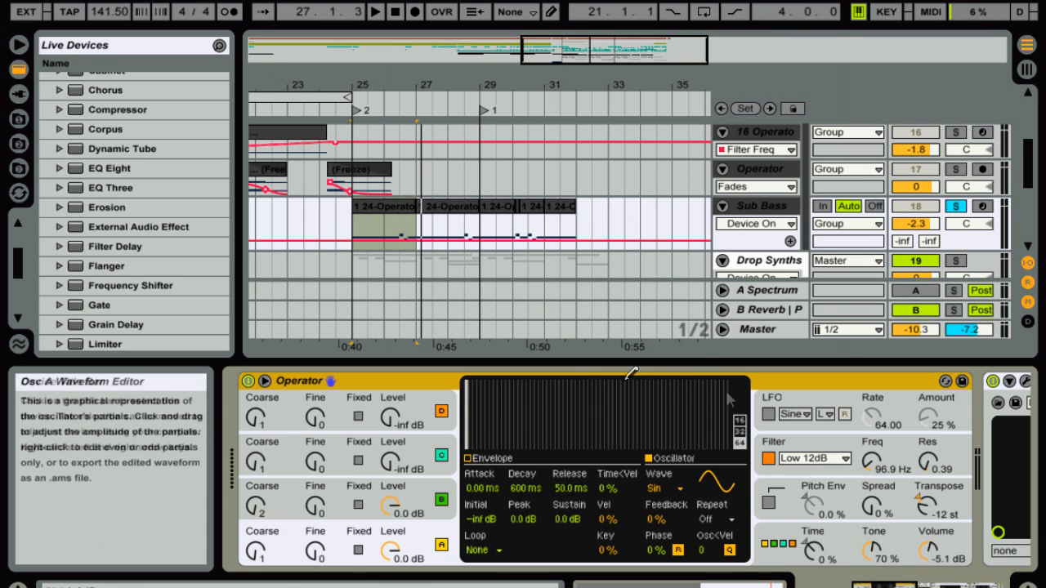
key(space)
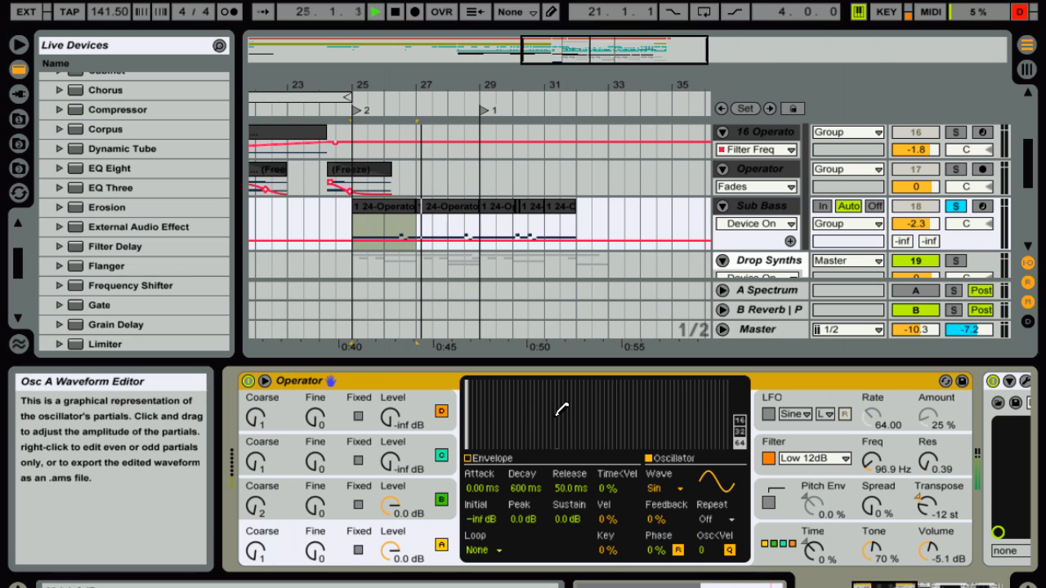
- Stop playback, bring the CamelPhat3 device of the Sub Bass track into view, and audition the track from bar 25
key(space)
drag(884, 586, 912, 586)
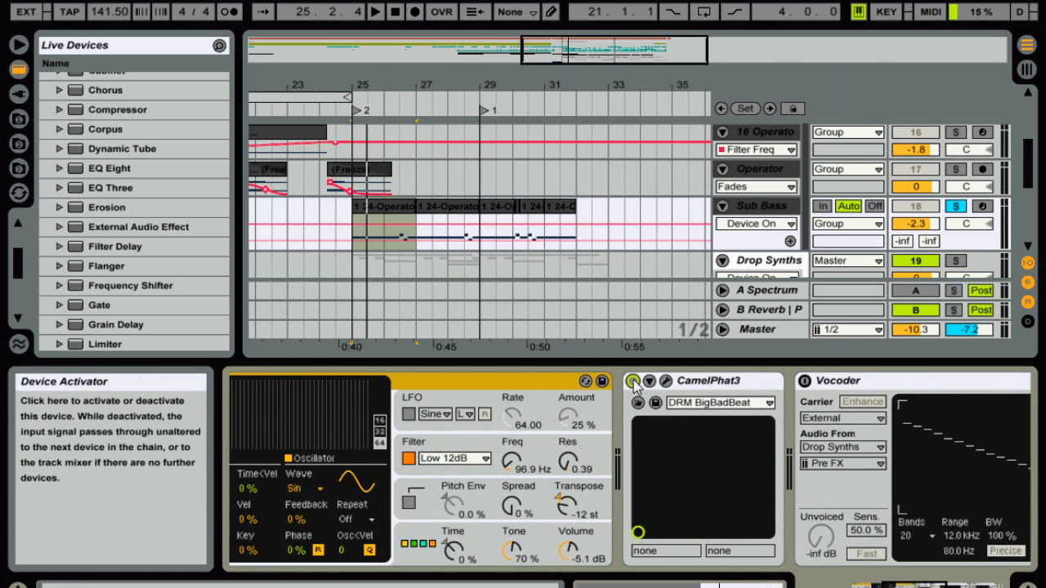
key(space)
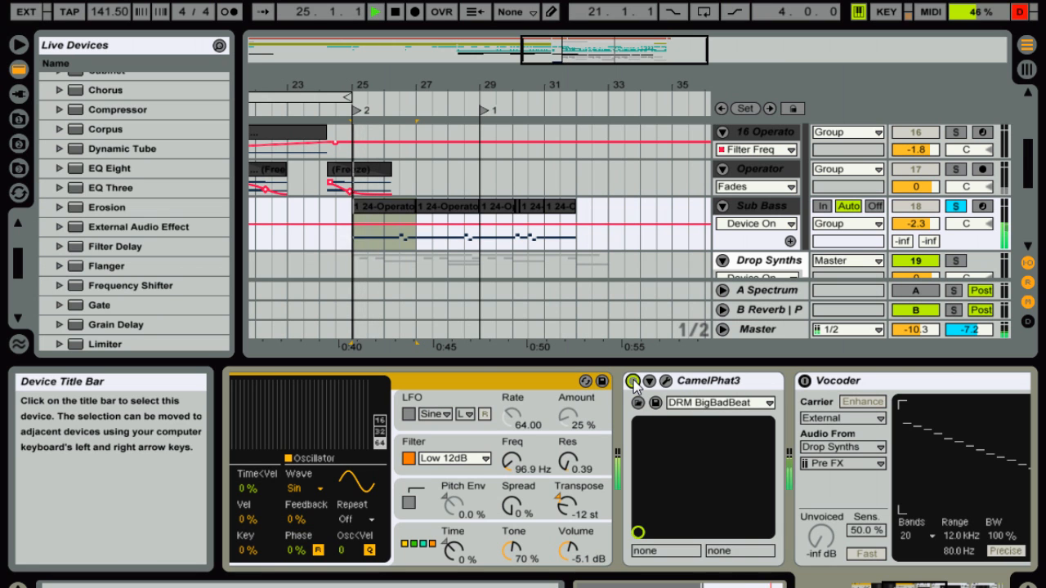
key(space)
- Open the CamelPhat3 plug-in window to view its distortion and filter settings, and close it
click(666, 380)
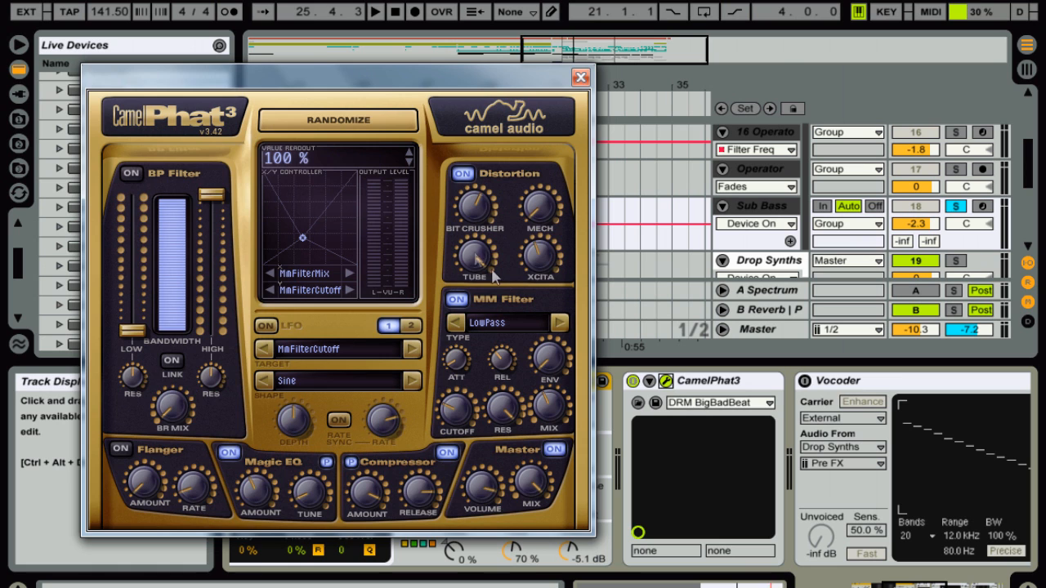
click(580, 77)
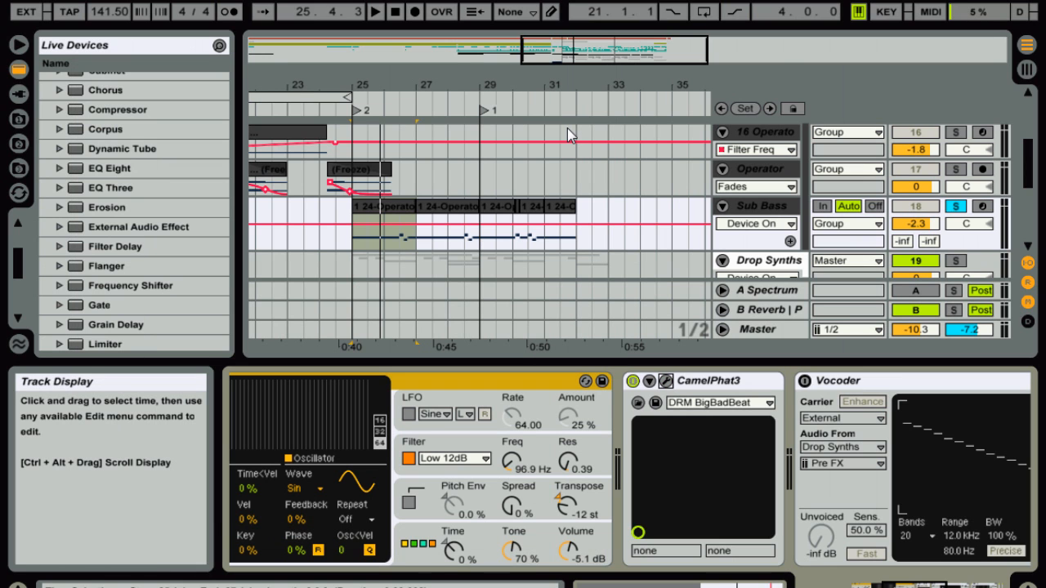
scroll(613, 227, down, 2)
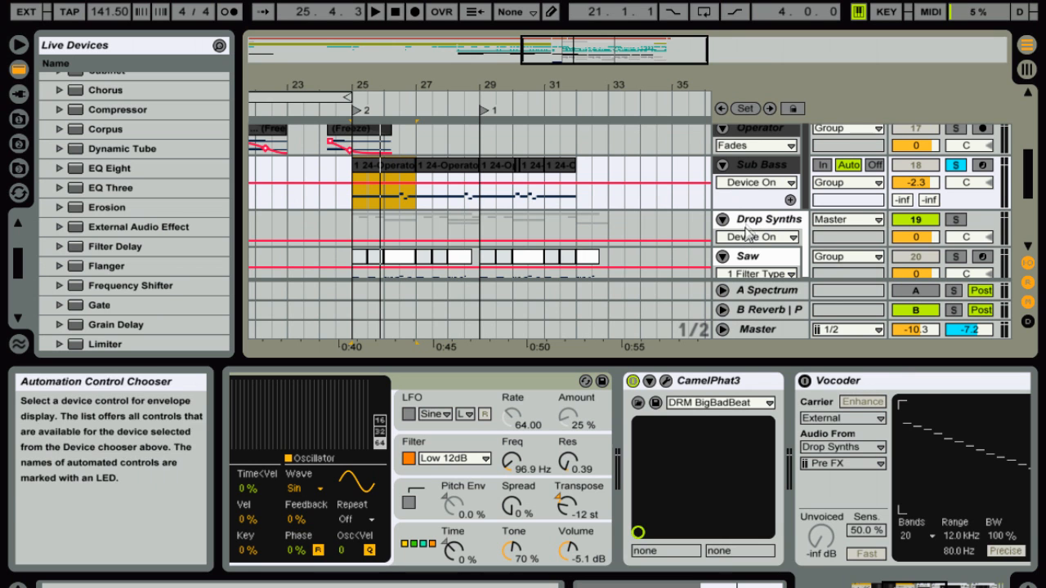
- Activate the Vocoder on the Sub Bass track and play the track from bar 25
drag(903, 585, 926, 585)
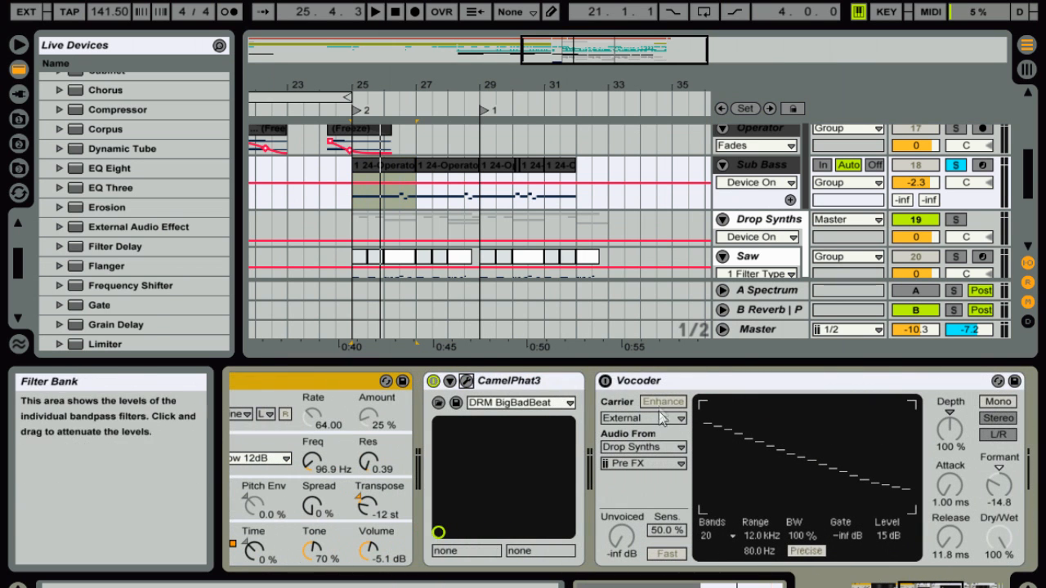
click(606, 382)
click(367, 166)
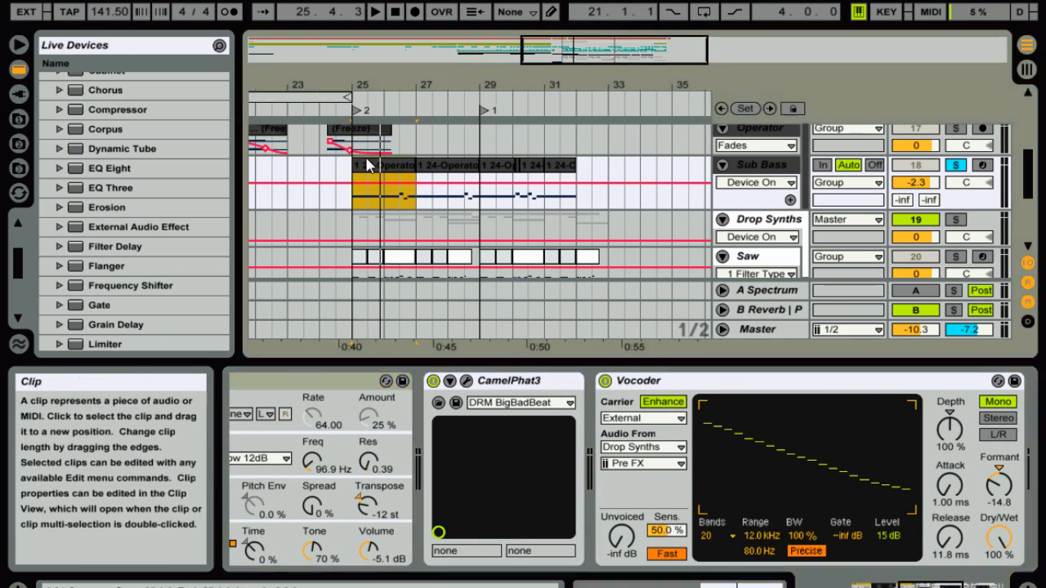
key(space)
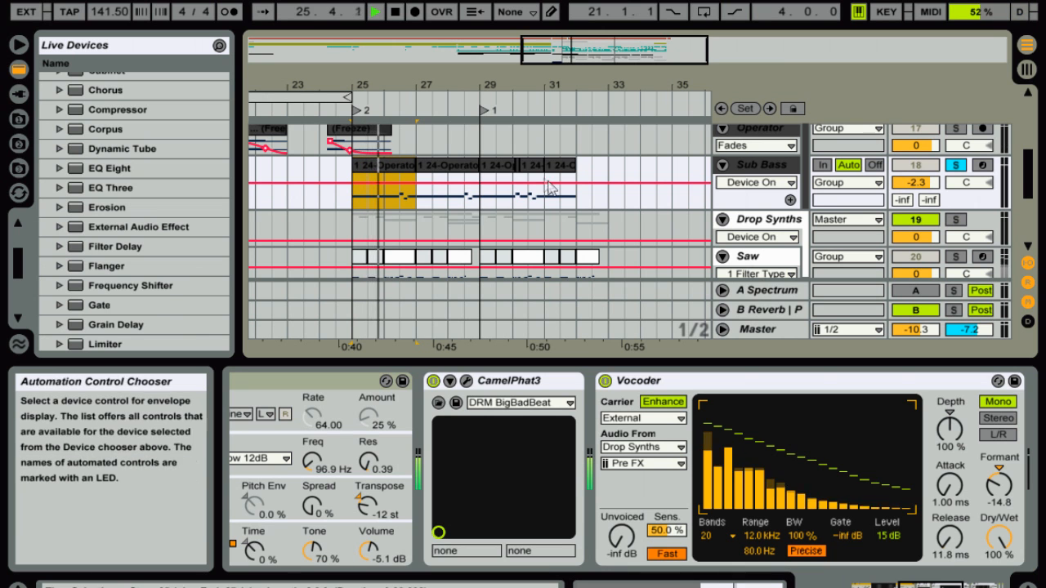
key(space)
- Insert a new audio track directly below the Sub Bass track and unfold it
scroll(694, 201, down, 2)
scroll(531, 216, up, 1)
scroll(638, 229, up, 1)
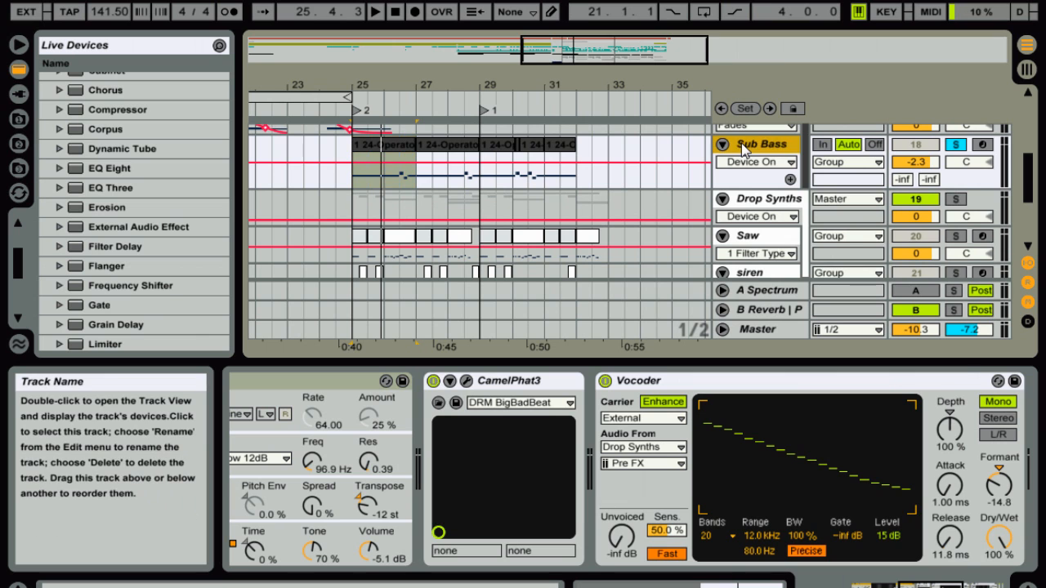
right_click(741, 143)
click(768, 295)
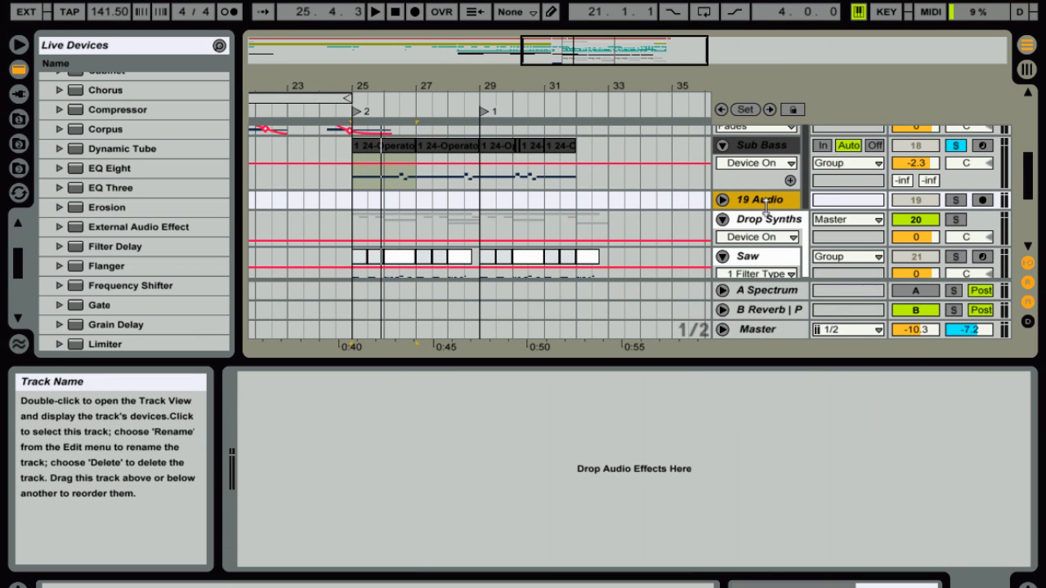
click(722, 199)
- Set the new audio track's input to Sub Bass and its monitoring to In
click(848, 200)
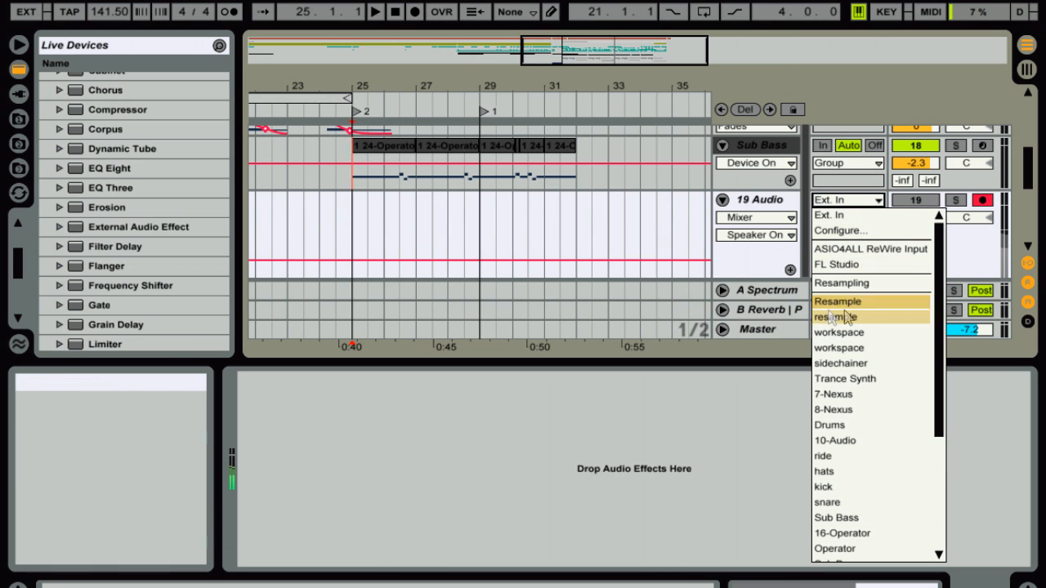
scroll(857, 422, down, 3)
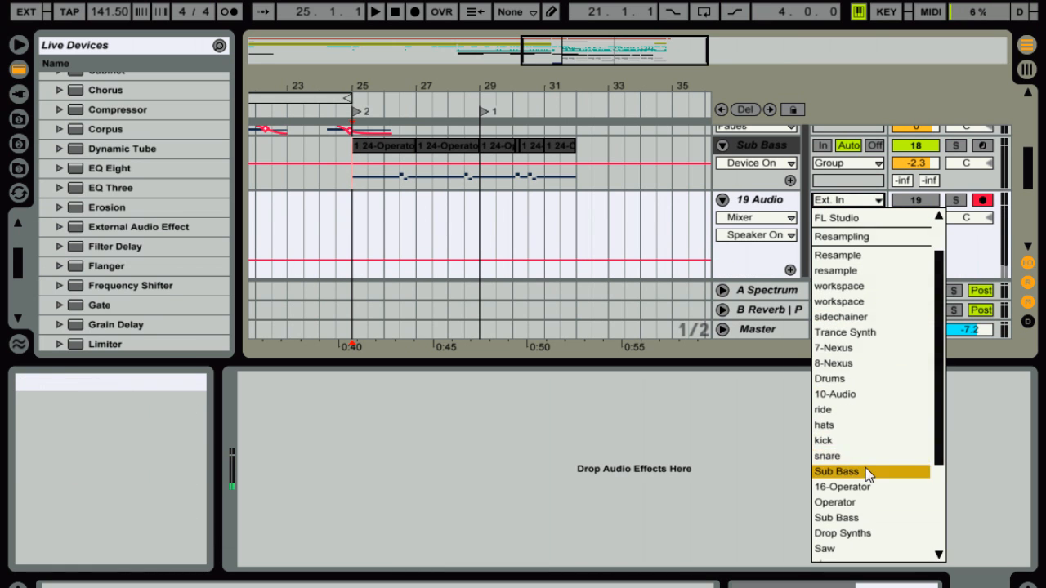
click(865, 471)
click(823, 235)
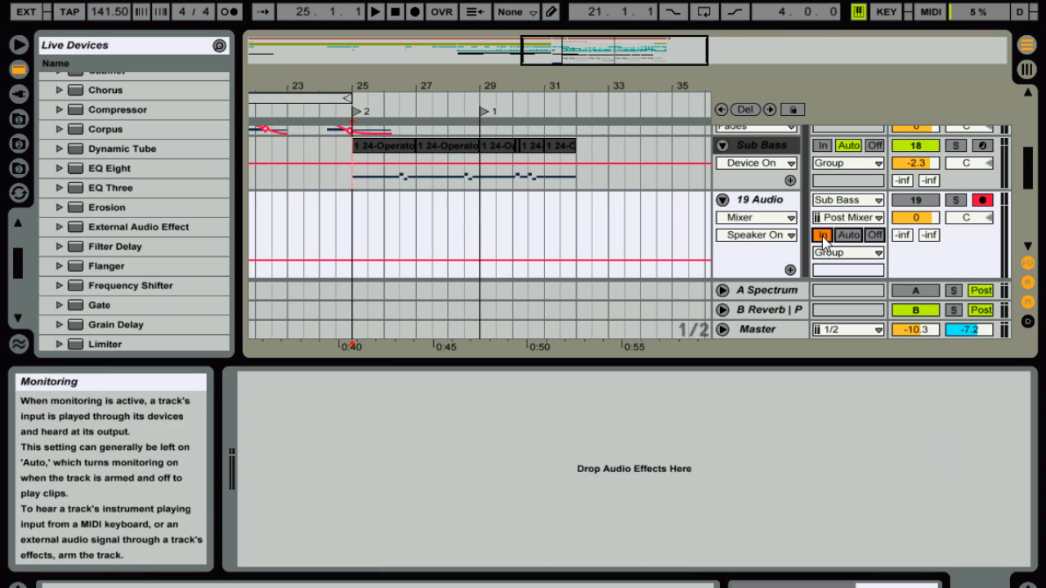
- Record the Sub Bass output onto the new audio track from bar 25 to about bar 33
click(415, 12)
click(375, 12)
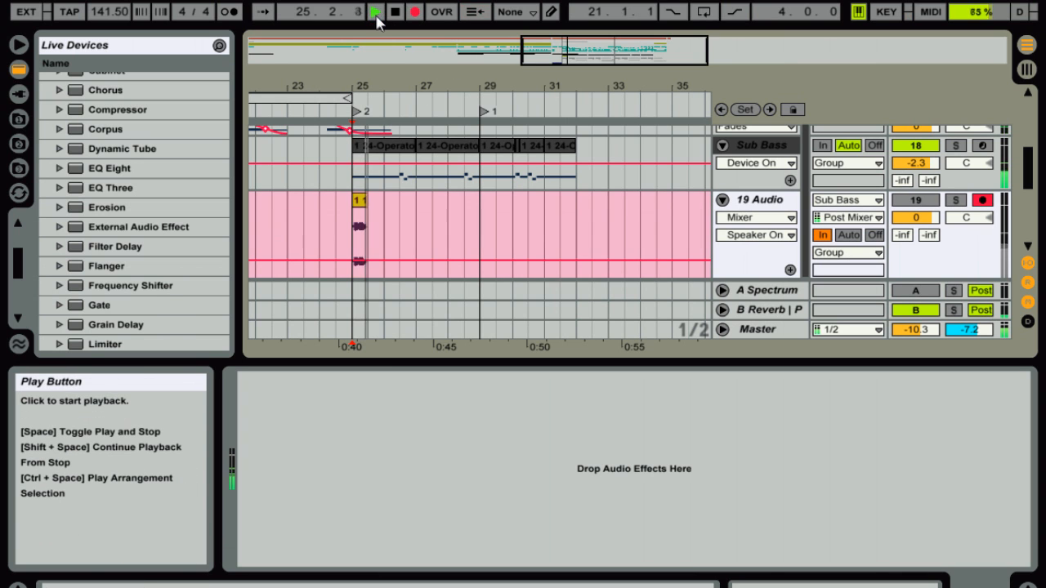
drag(549, 39, 550, 46)
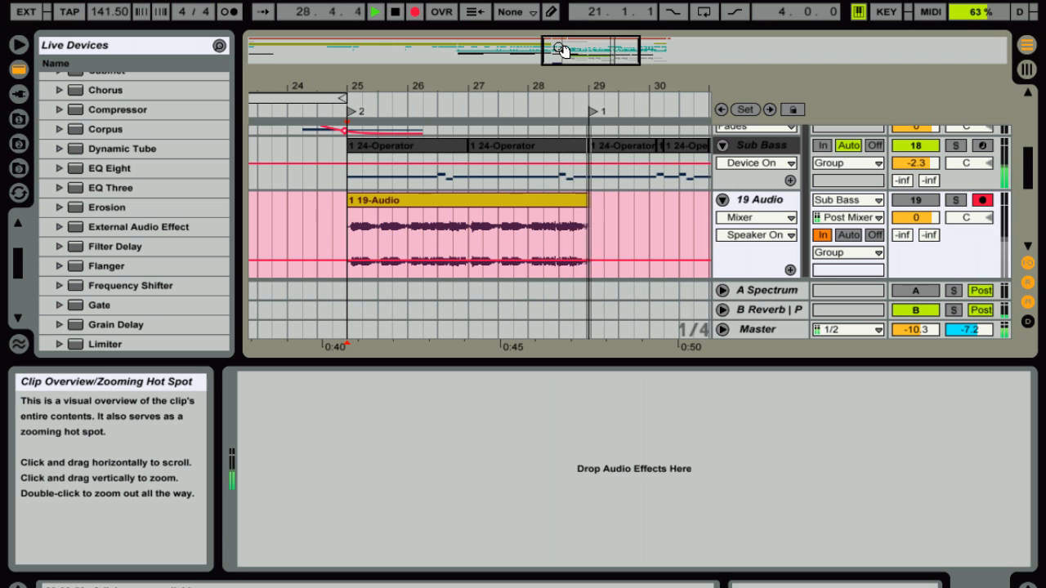
drag(561, 50, 568, 48)
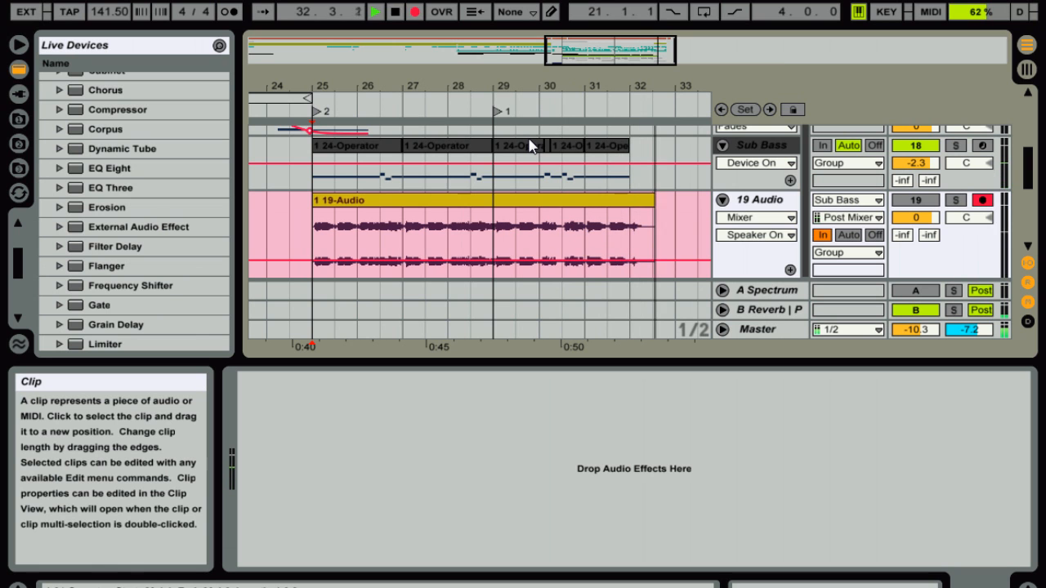
key(space)
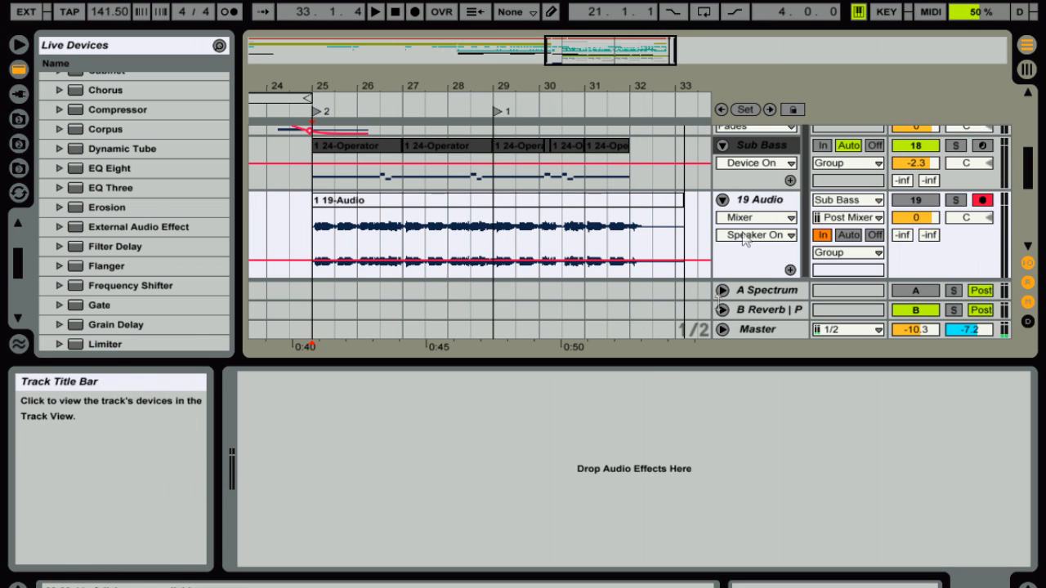
- Enlarge the arrangement, set the recorded track's monitoring to Auto, and activate and solo the track
drag(634, 370, 631, 433)
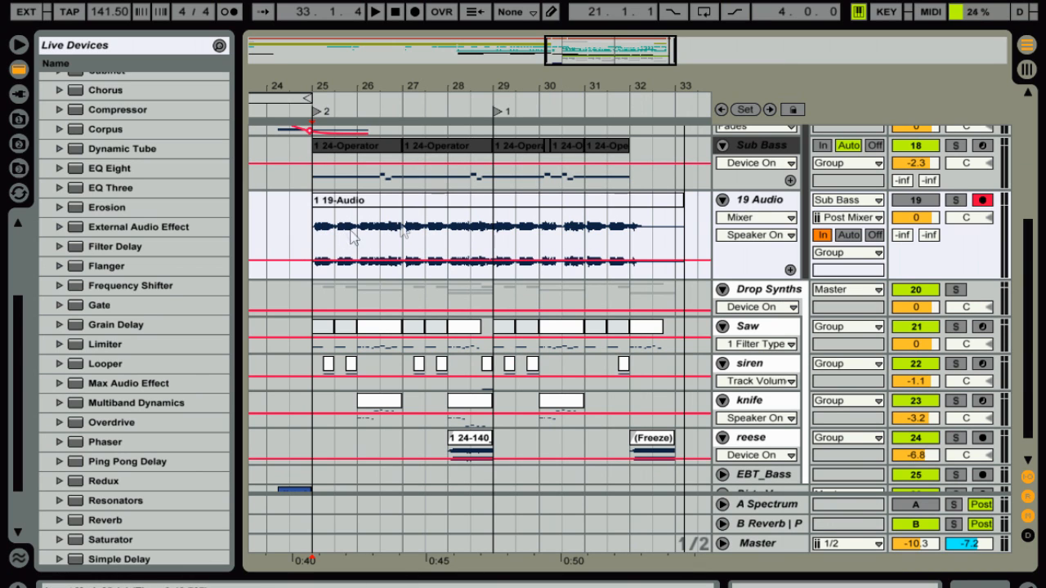
click(848, 236)
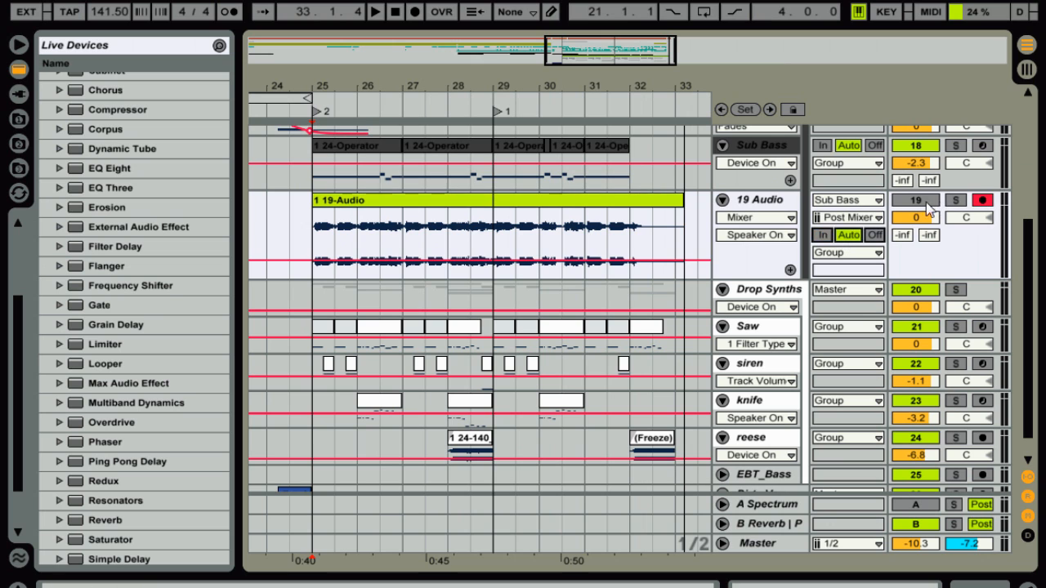
click(926, 204)
click(955, 200)
- Play the recorded sub bass clip from bar 25, stop playback and disarm its track
click(336, 204)
key(space)
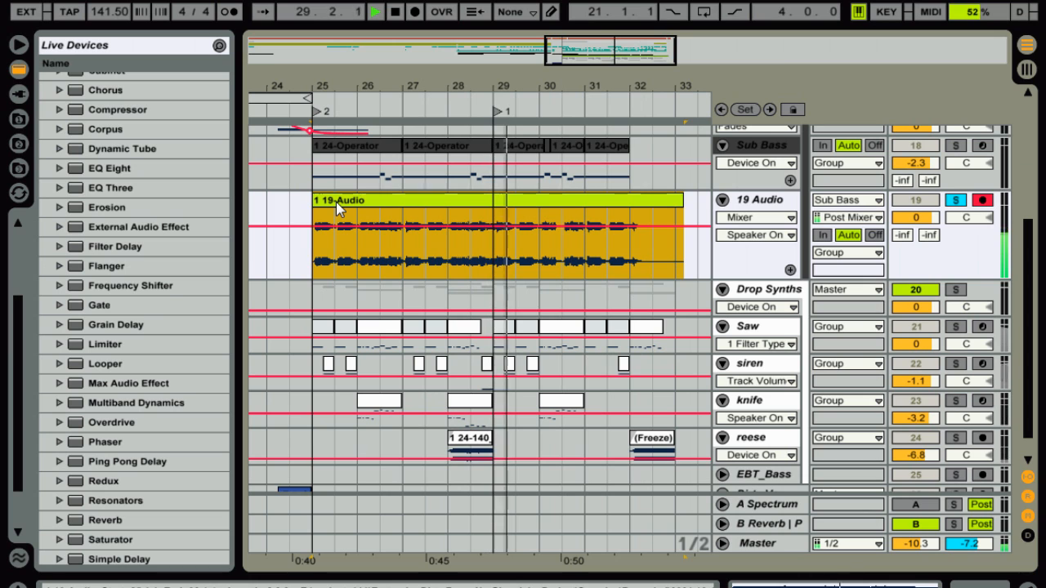
key(space)
click(983, 200)
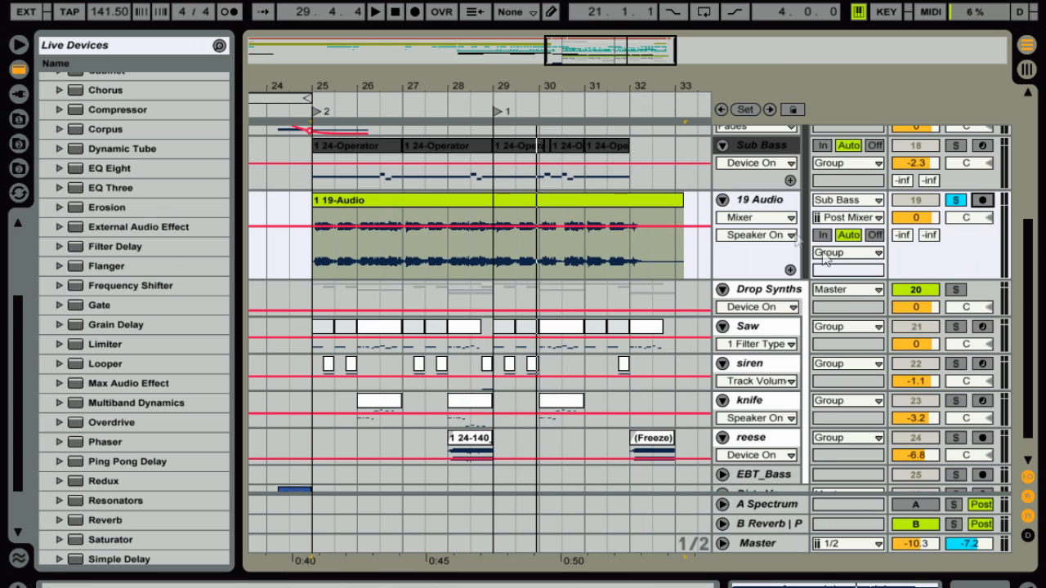
- Reopen the Sub Bass track's device chain, select its Vocoder, and review the Drop Synths tracks that serve as its external carrier
scroll(782, 241, up, 2)
scroll(782, 241, up, 2)
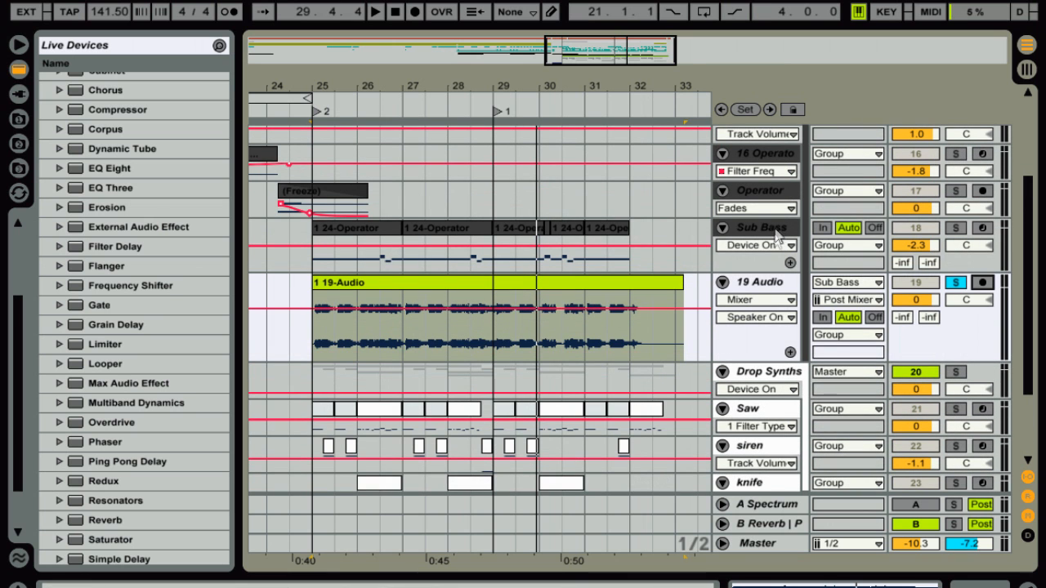
double_click(771, 231)
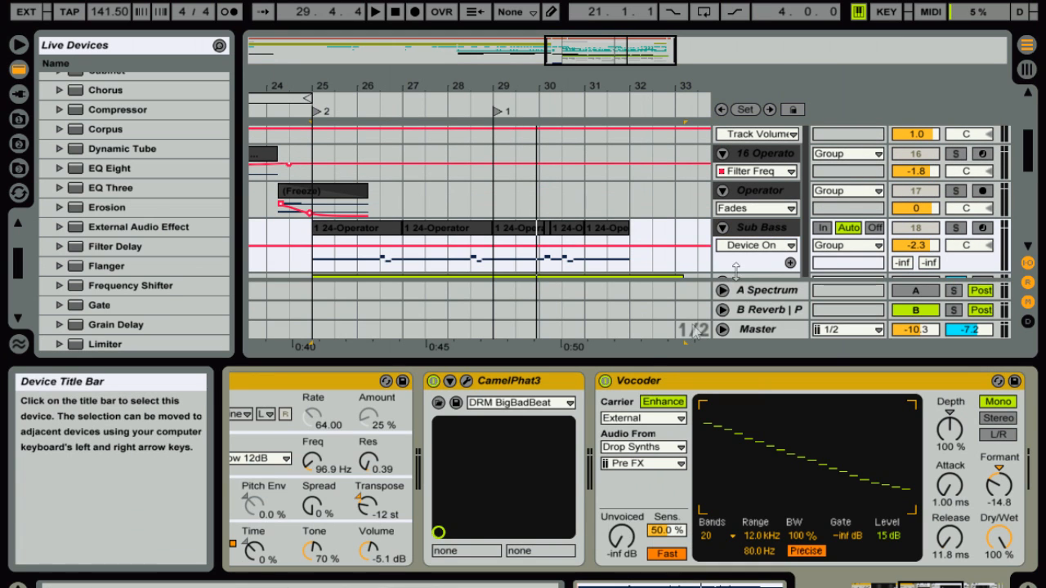
click(651, 386)
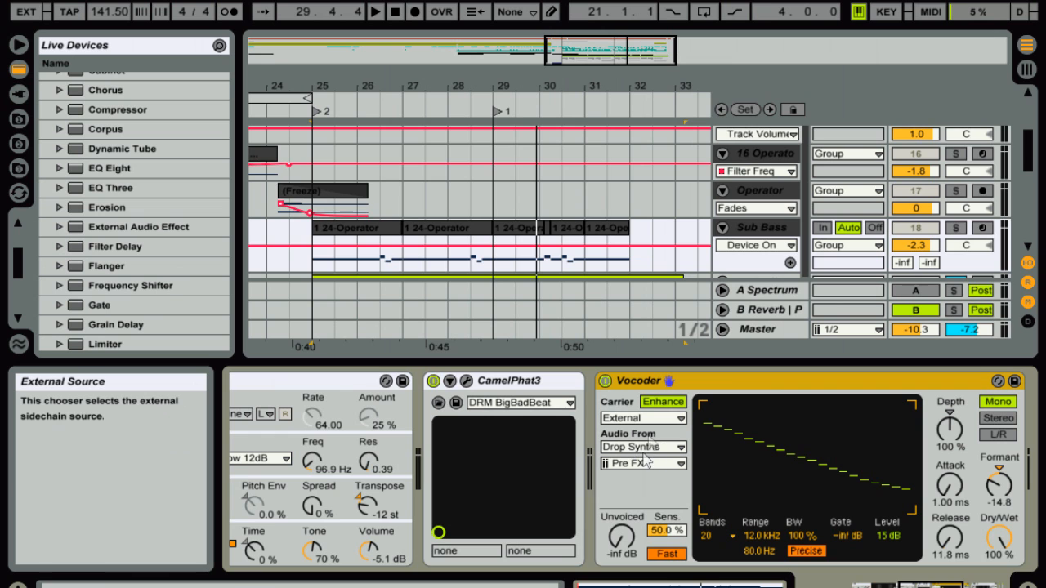
scroll(709, 256, down, 3)
scroll(764, 221, down, 2)
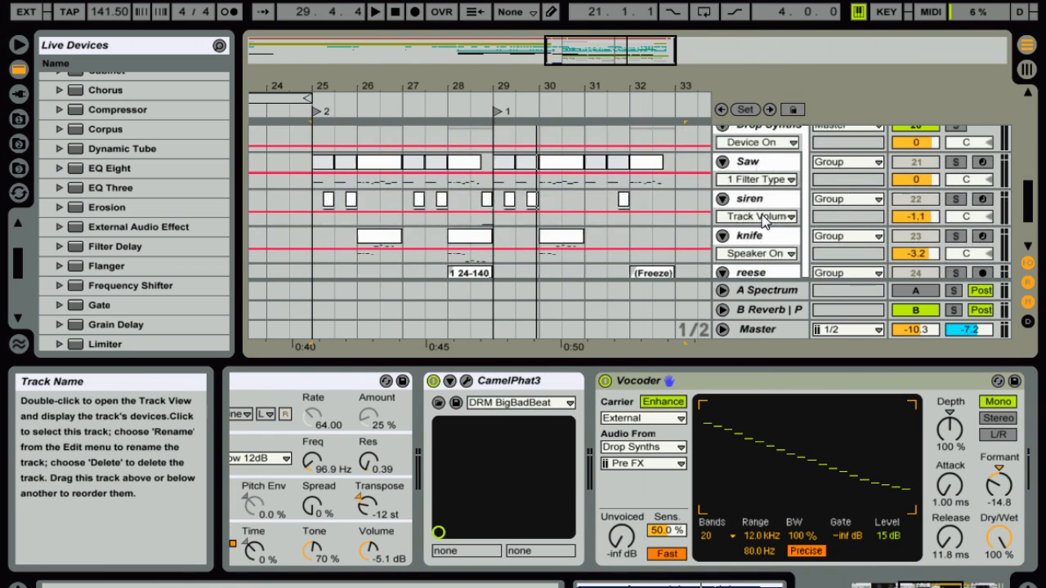
scroll(763, 204, down, 1)
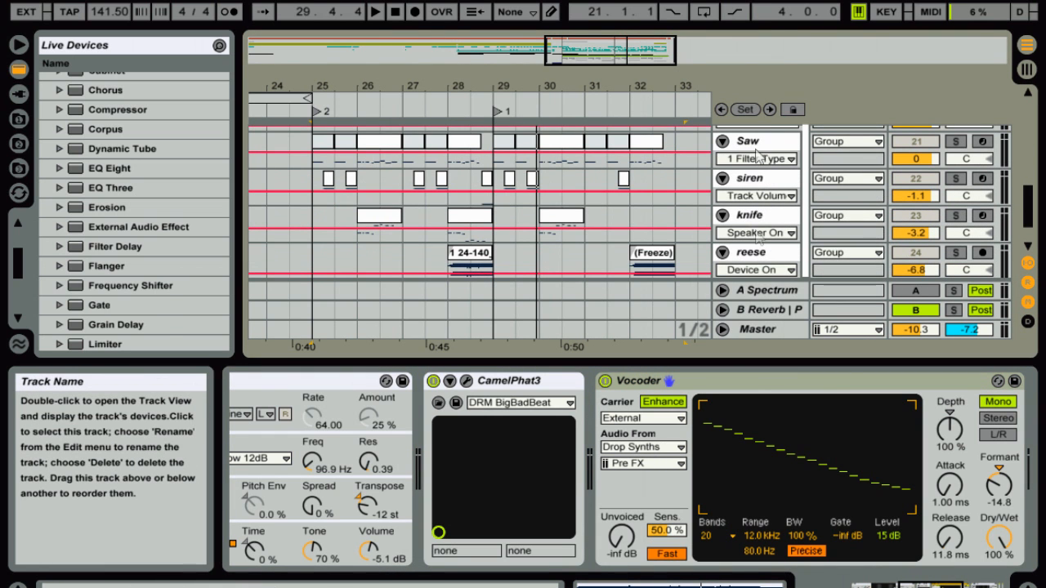
click(999, 485)
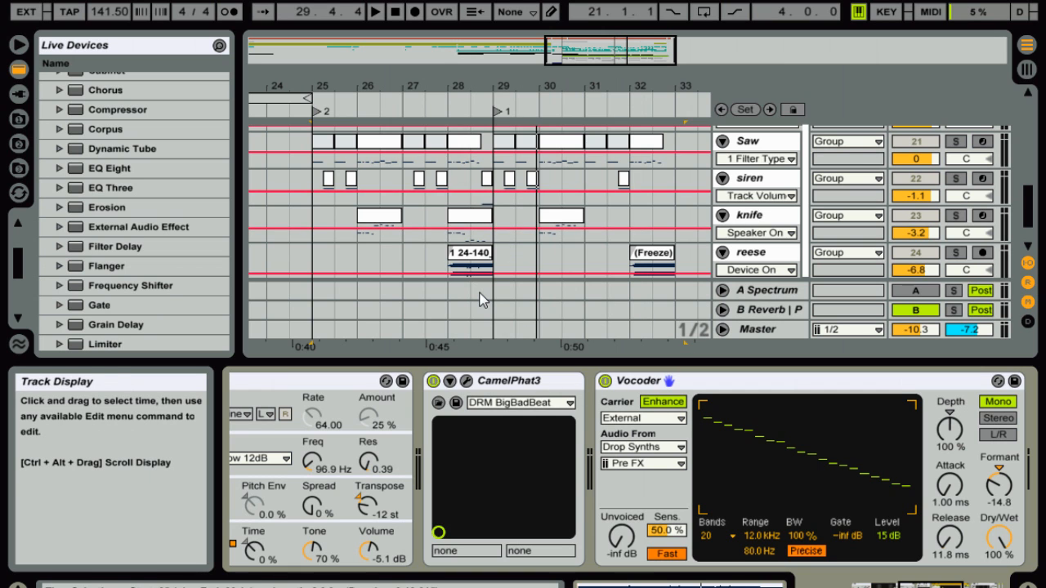
scroll(482, 301, down, 2)
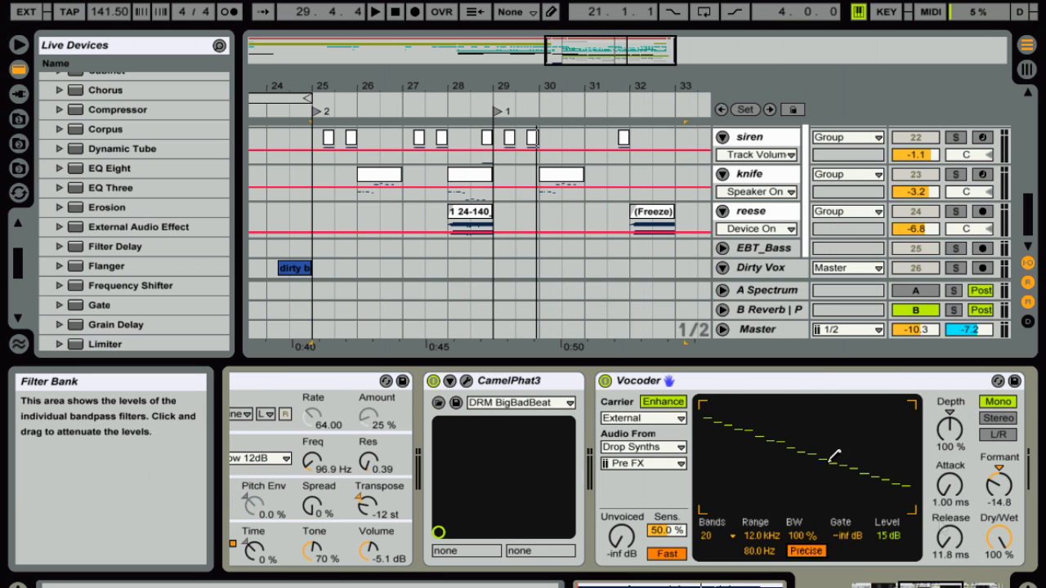
- Examine the Auto Filter and the two Compressors at the end of the Sub Bass chain, unfolding and refolding each Compressor
mouse_move(931, 585)
mouse_down()
mouse_move(962, 585)
mouse_move(943, 585)
mouse_up()
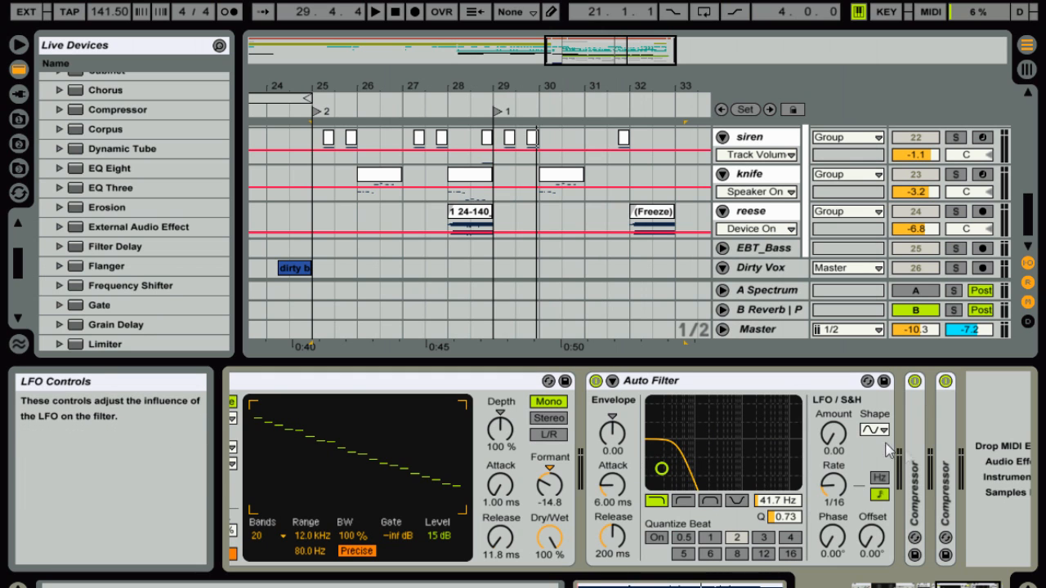
double_click(922, 439)
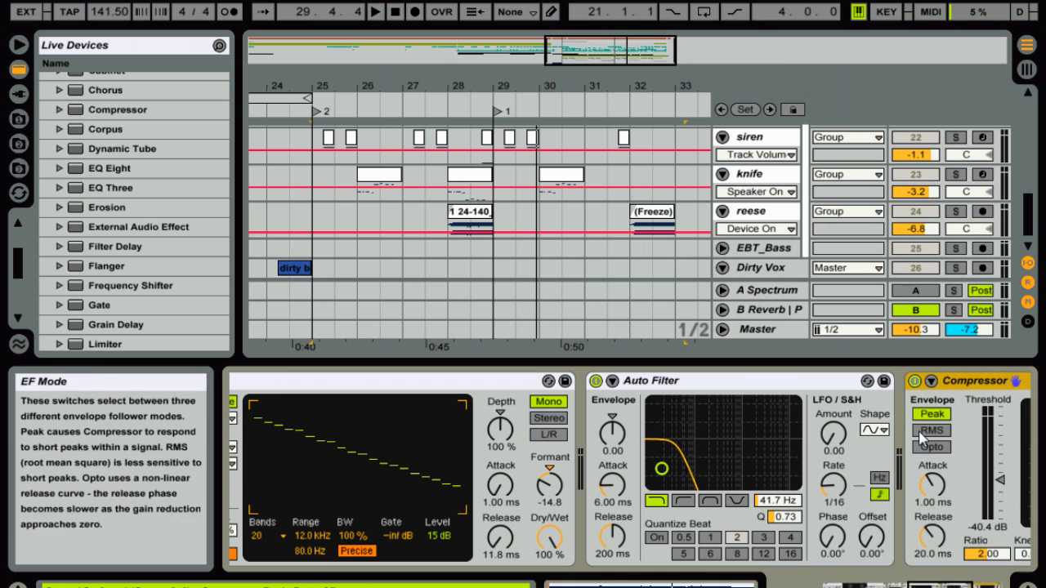
drag(941, 585, 972, 585)
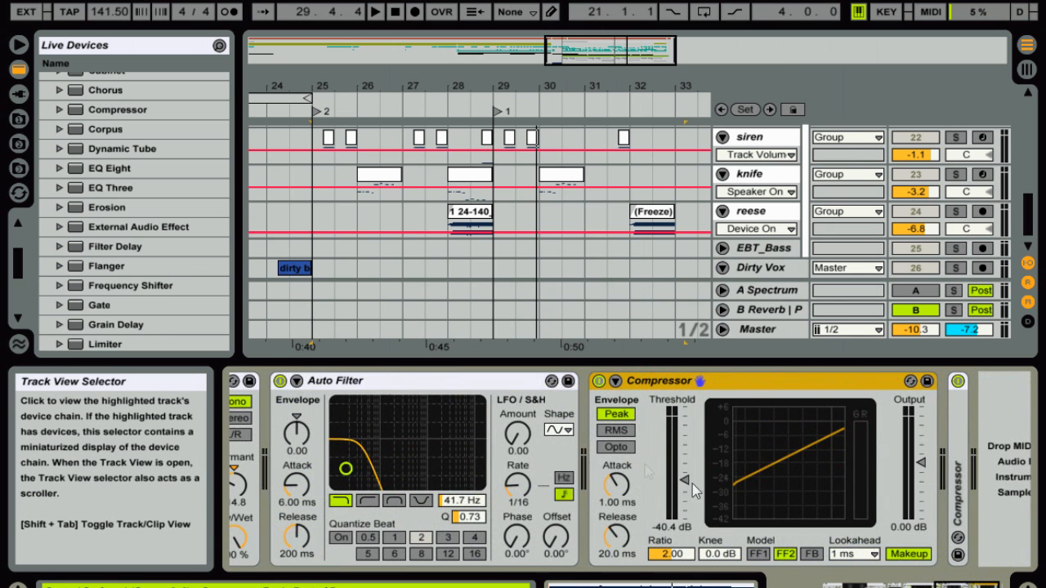
double_click(729, 378)
double_click(630, 431)
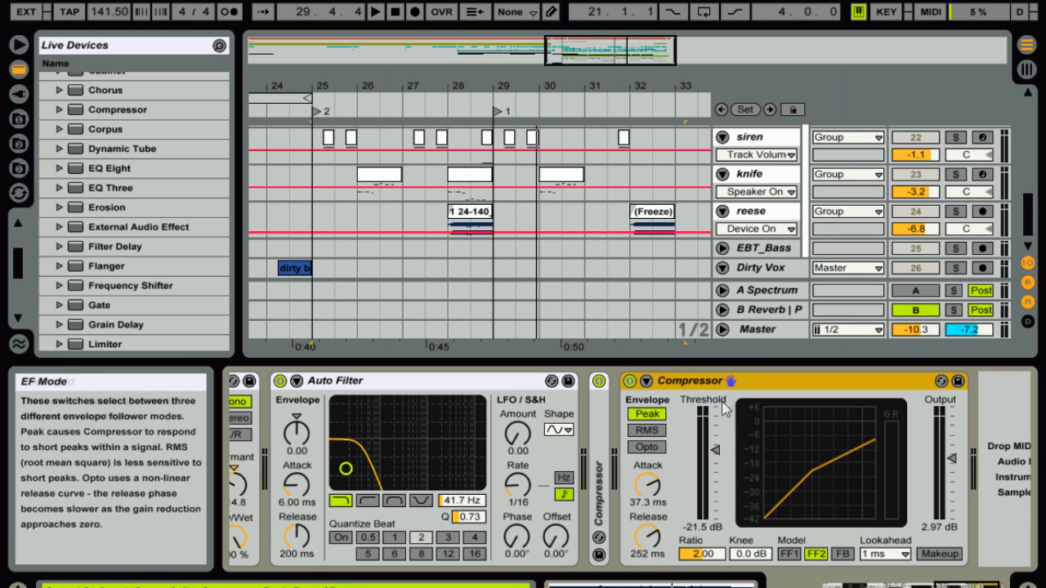
double_click(700, 382)
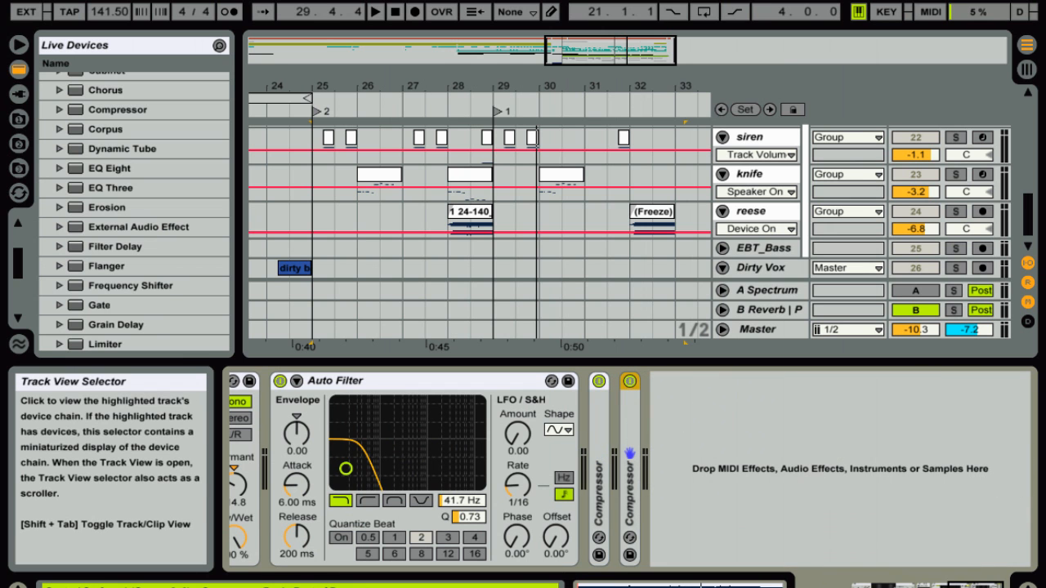
- Return to the Operator instrument at the start of the Sub Bass track's device chain
click(924, 586)
mouse_move(491, 360)
mouse_down()
mouse_move(500, 583)
mouse_move(501, 362)
mouse_up()
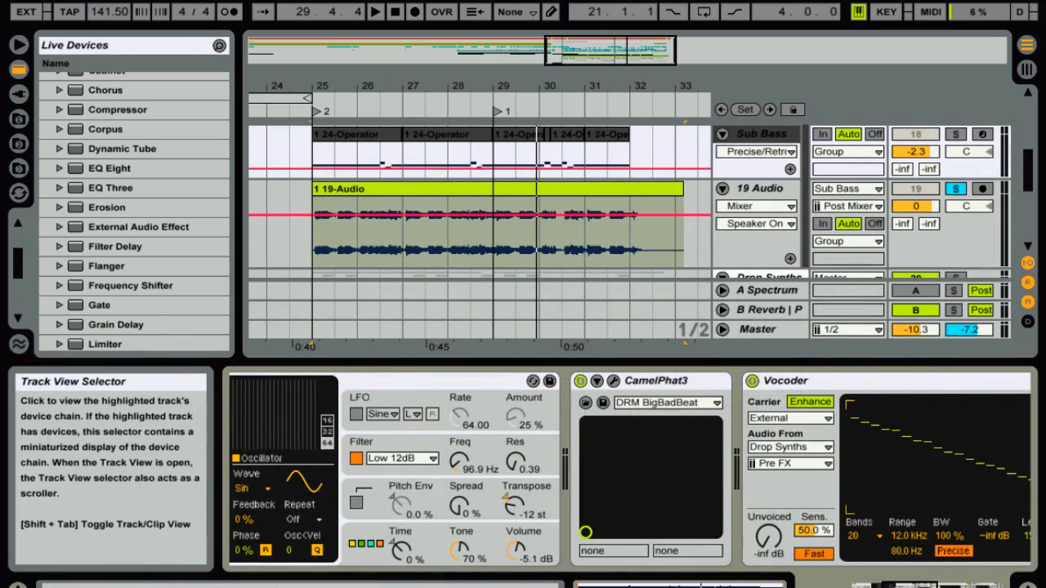
click(873, 586)
drag(872, 586, 901, 586)
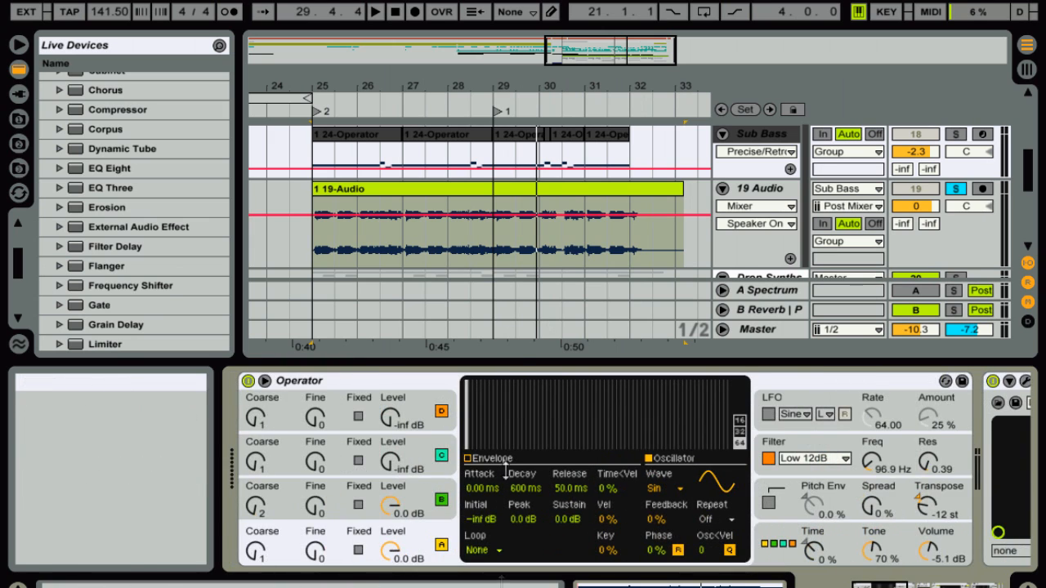
- Return to the Sub Bass track's device chain and switch off its Vocoder
drag(506, 364, 480, 536)
click(360, 190)
drag(601, 46, 578, 52)
double_click(773, 139)
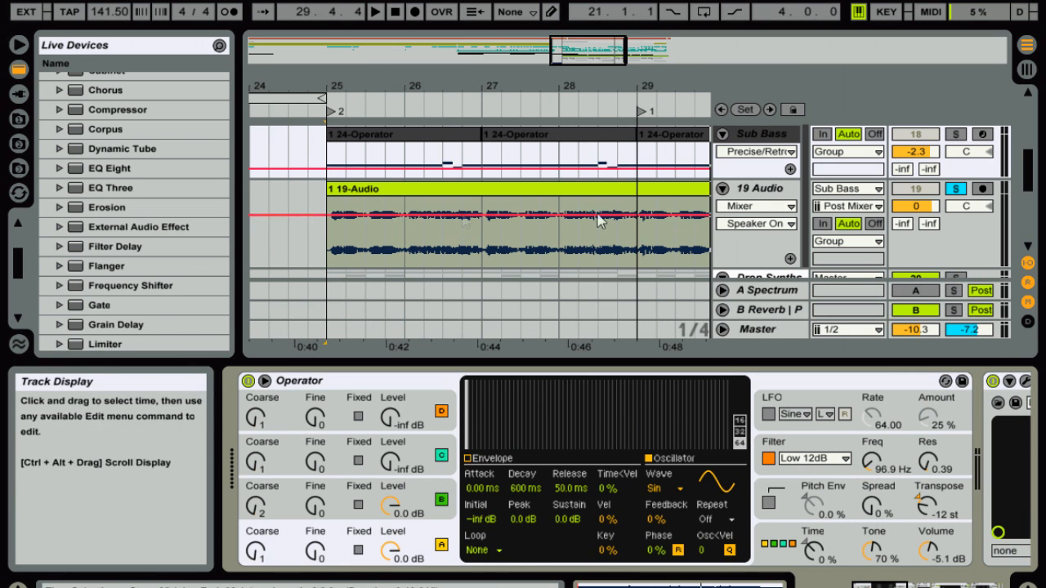
drag(891, 585, 920, 585)
click(750, 381)
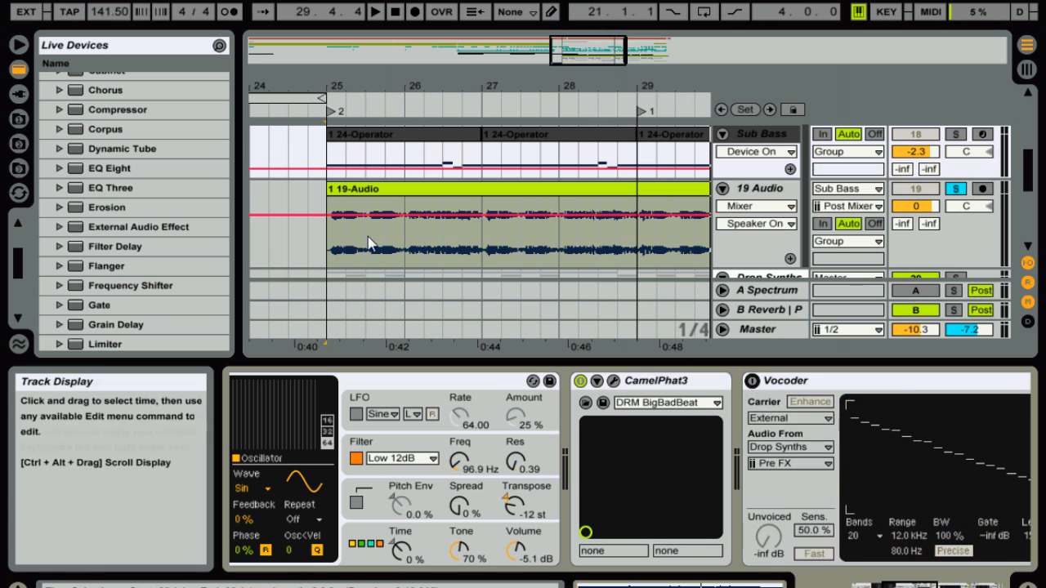
- Record the sub bass without the Vocoder onto the 19 Audio track from bar 25 to bar 29
click(321, 205)
click(414, 11)
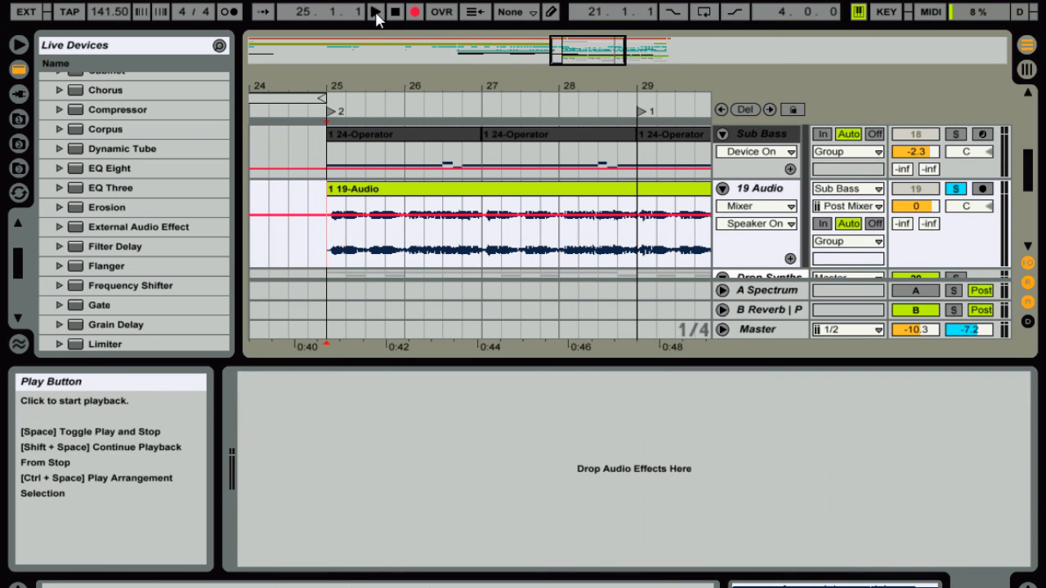
click(375, 12)
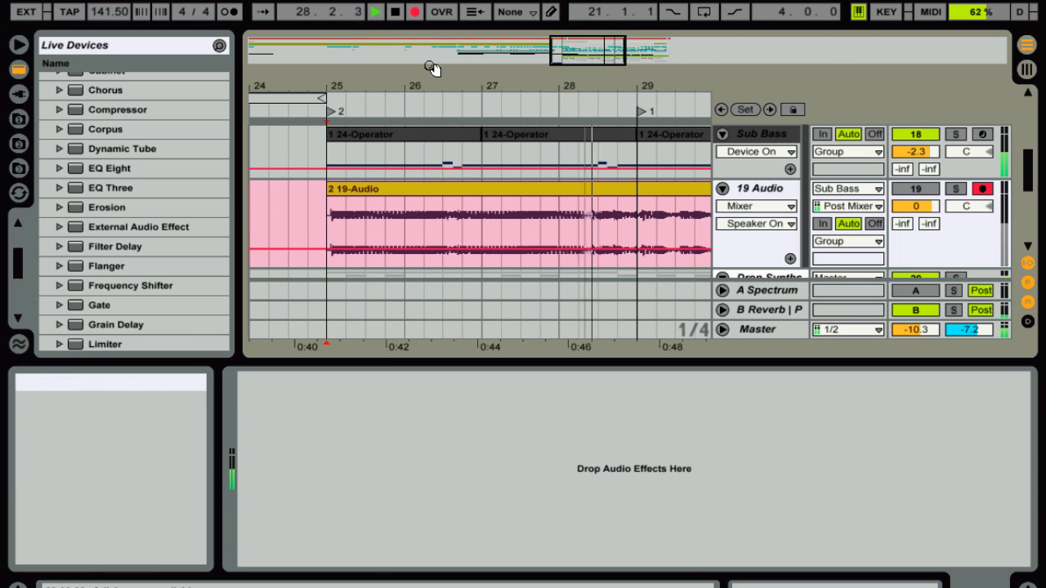
key(space)
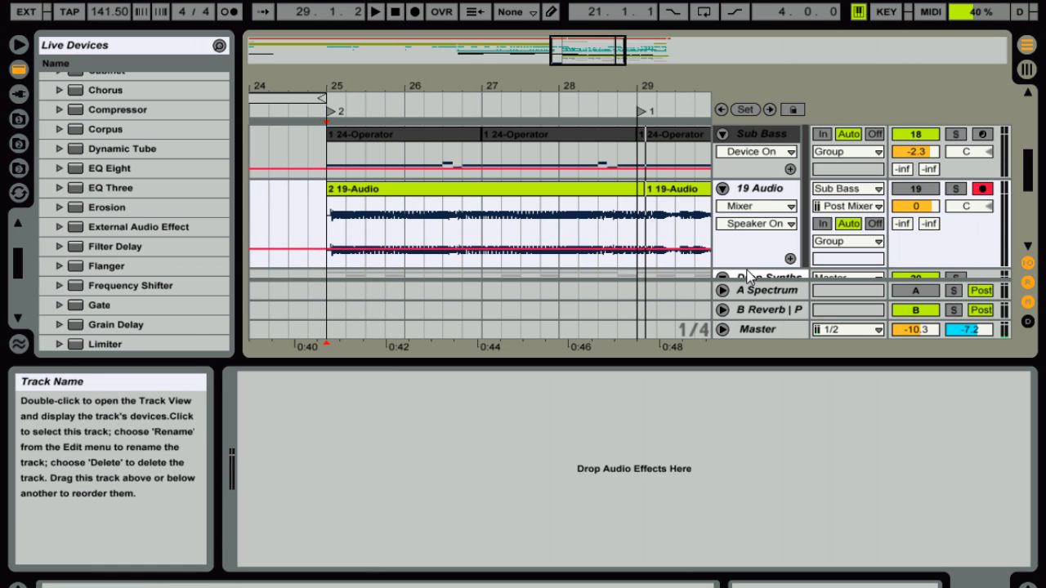
- Enlarge the 19 Audio track to compare the new take's waveform with the first Sub Bass MIDI clip
drag(749, 269, 748, 353)
scroll(409, 229, down, 1)
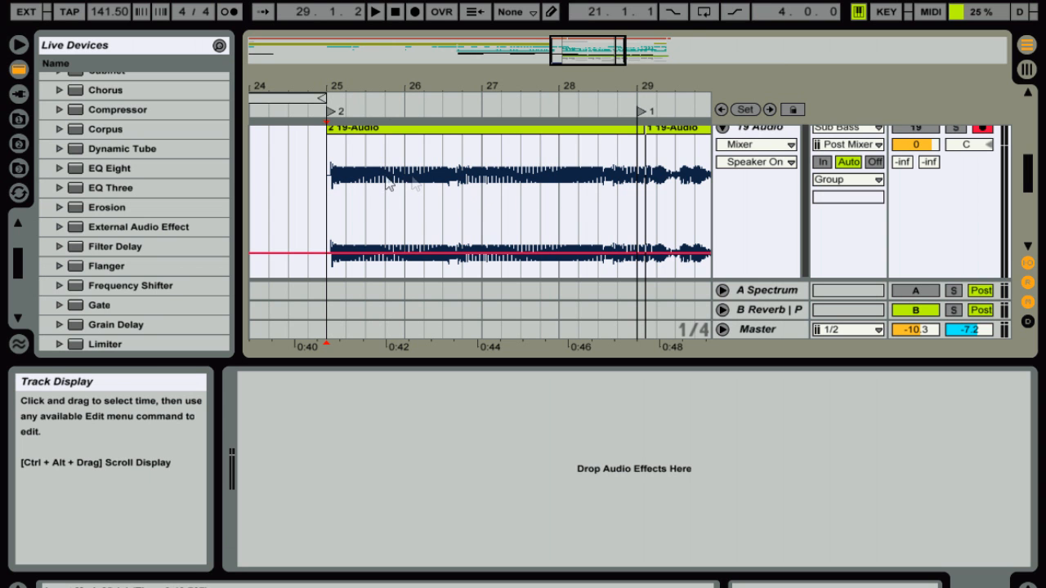
scroll(479, 205, up, 2)
click(455, 214)
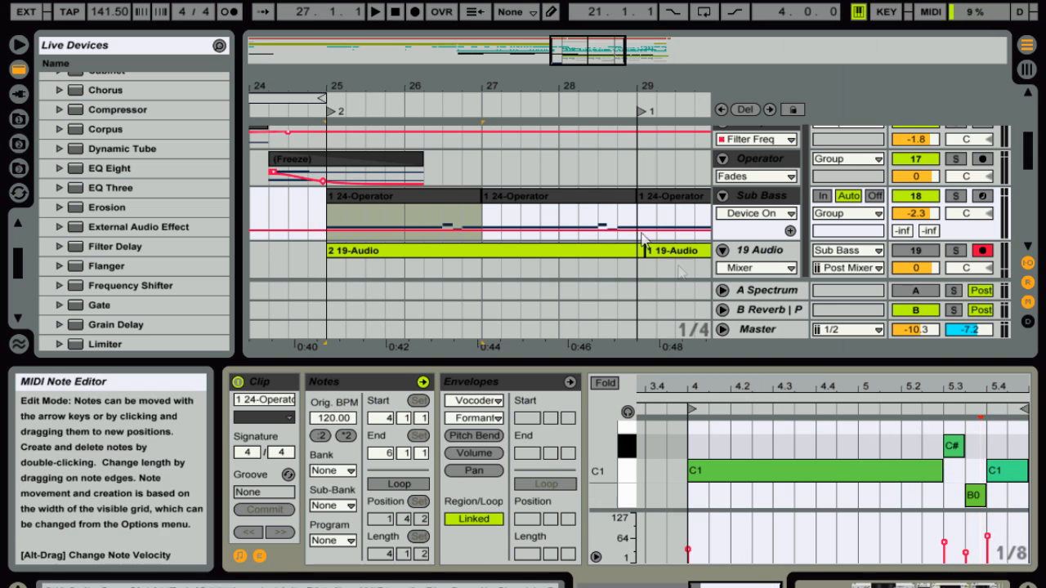
drag(563, 361, 531, 477)
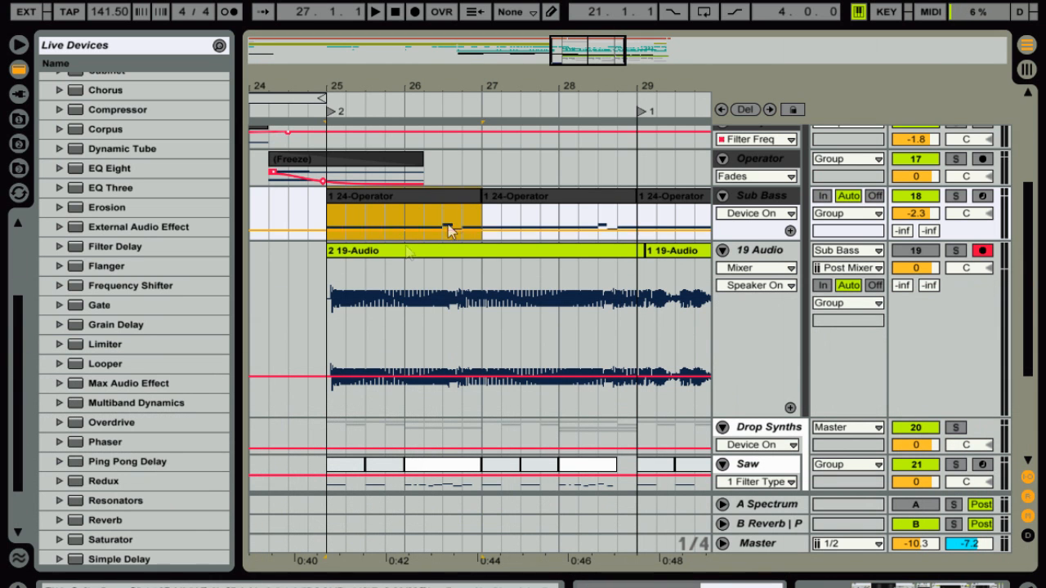
- Extend the earlier vocoded recording back to bar 25 over the new take and reduce the 19 Audio track's height
drag(643, 246, 327, 254)
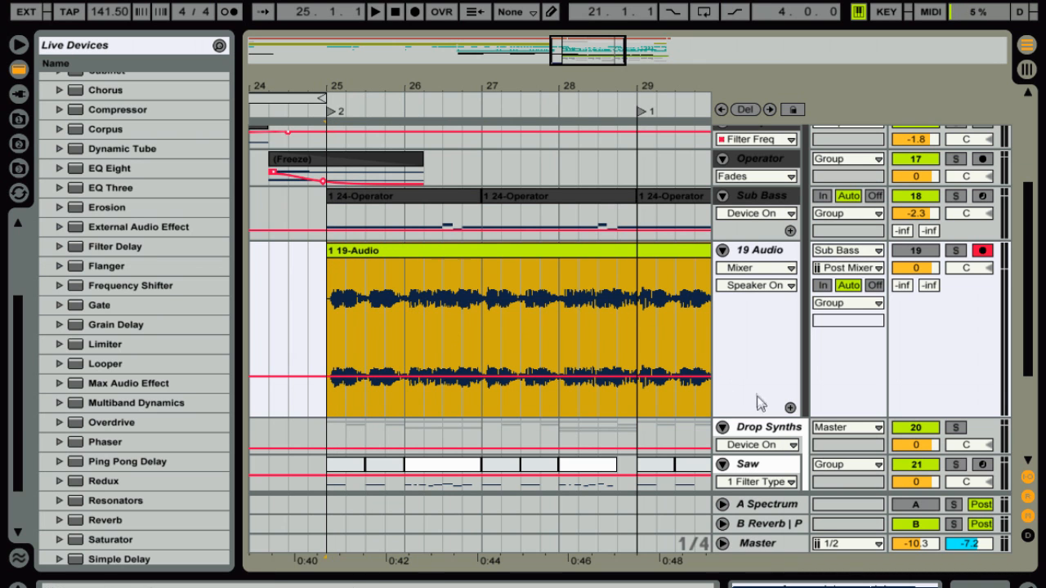
drag(749, 413, 750, 296)
drag(584, 64, 582, 81)
scroll(727, 335, up, 2)
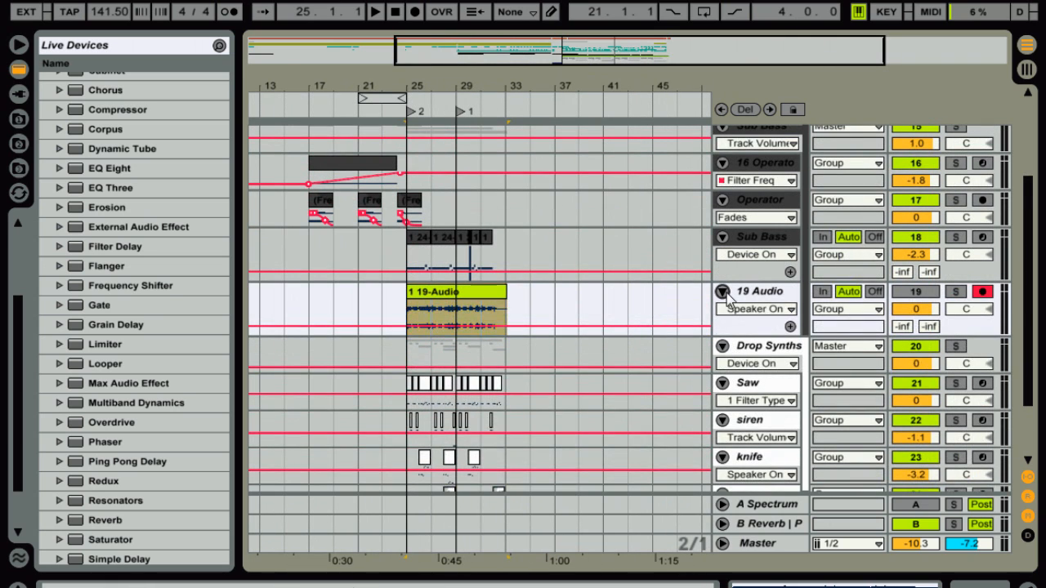
- Fold the 19 Audio track and collapse the Sub Bass and Drop Synths groups
click(722, 293)
scroll(665, 227, up, 6)
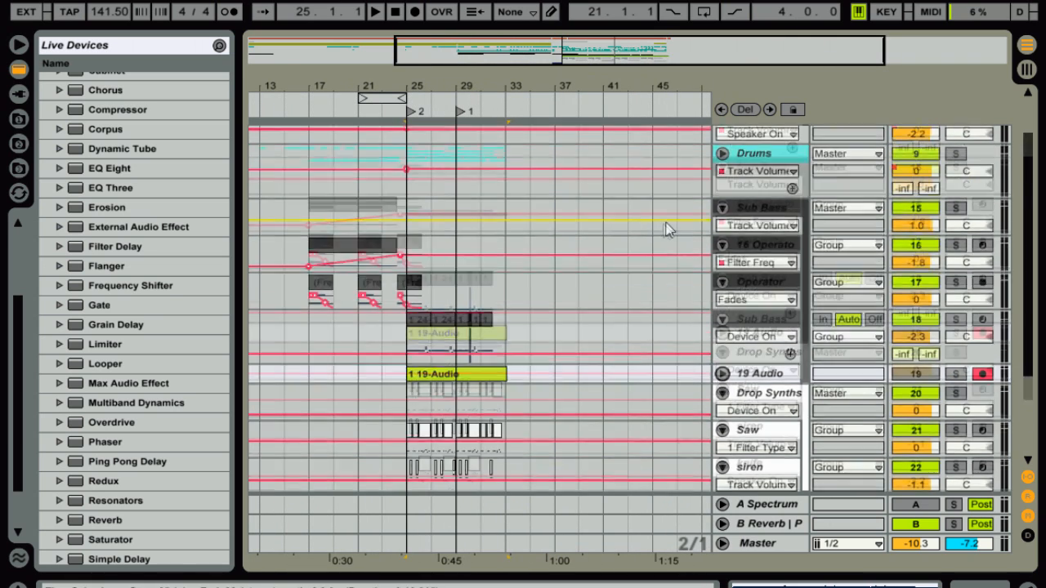
click(722, 250)
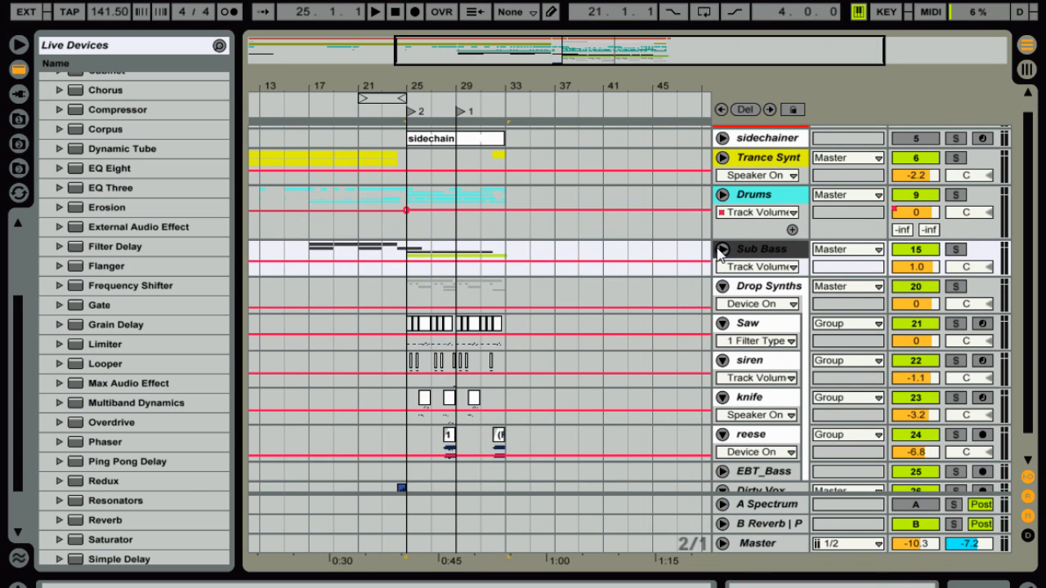
click(722, 288)
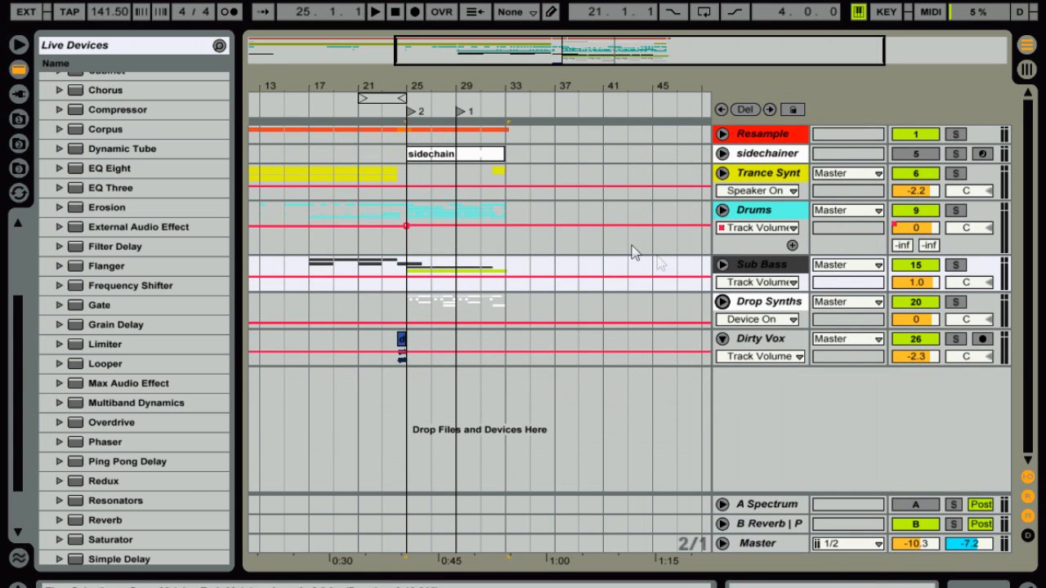
- Survey the whole arrangement from bar 1 and select the Sub Bass group track
drag(437, 63, 294, 47)
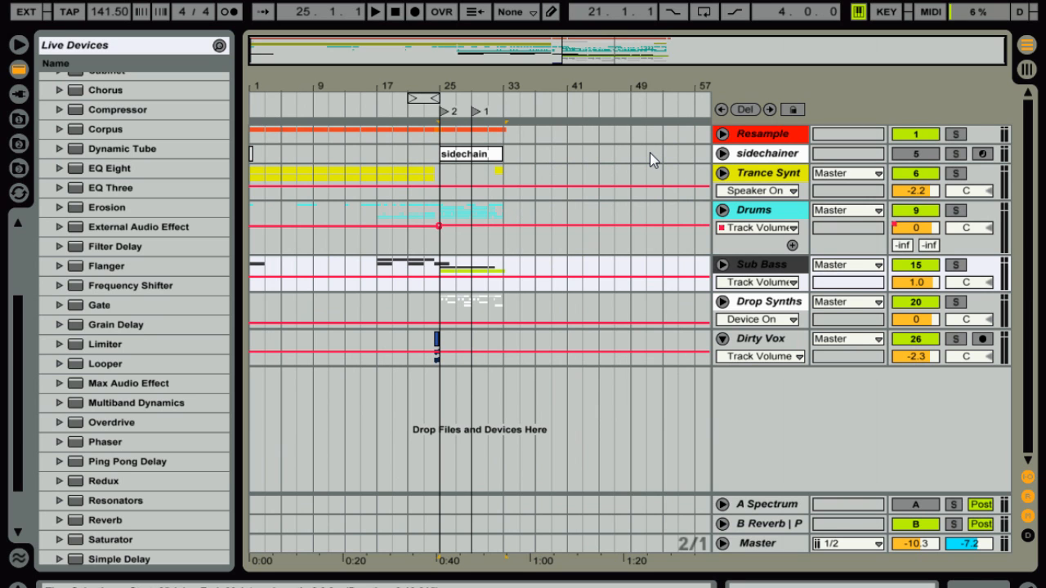
drag(370, 50, 369, 73)
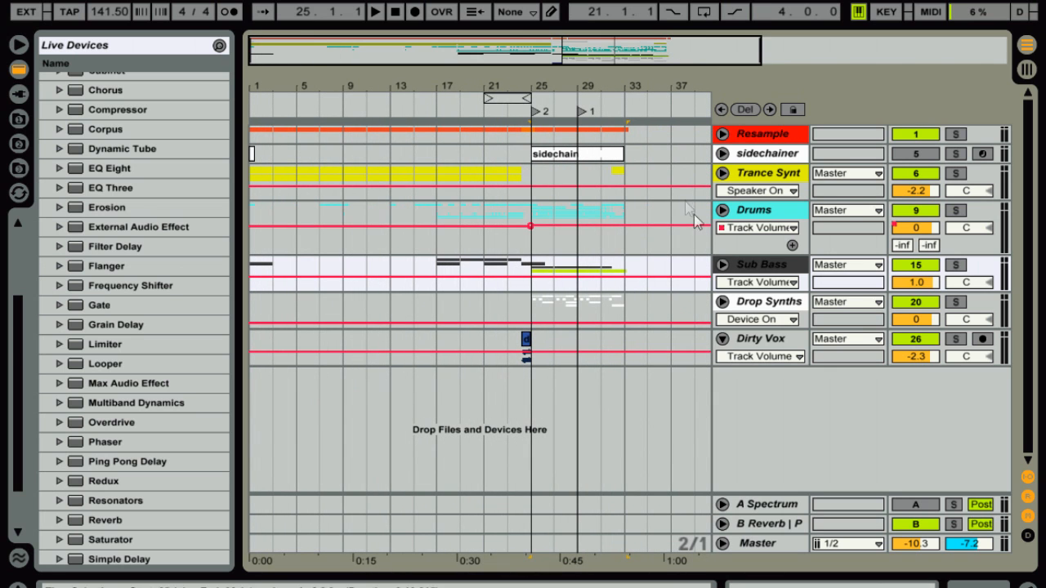
double_click(742, 266)
drag(707, 360, 767, 435)
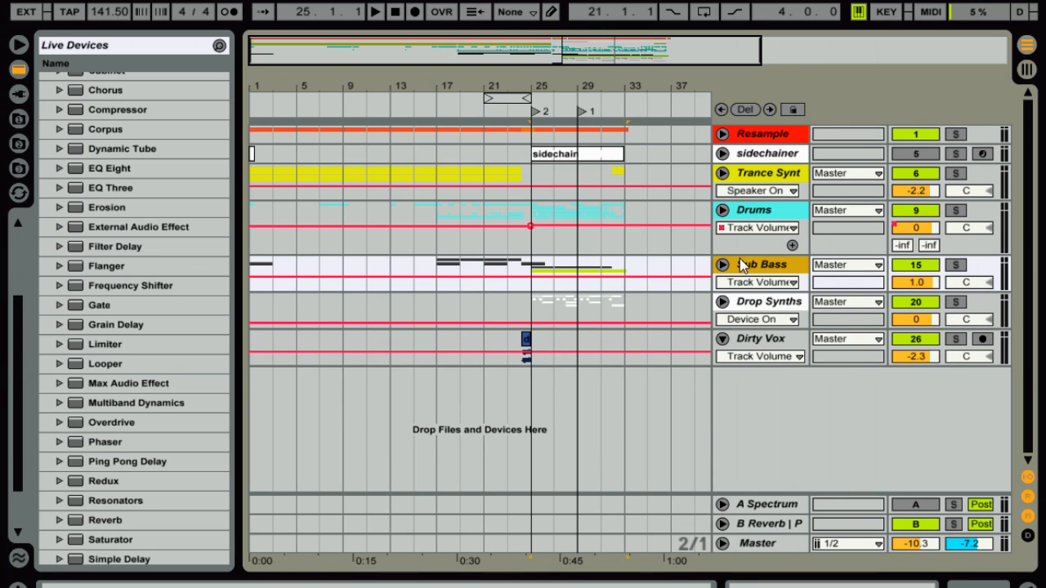